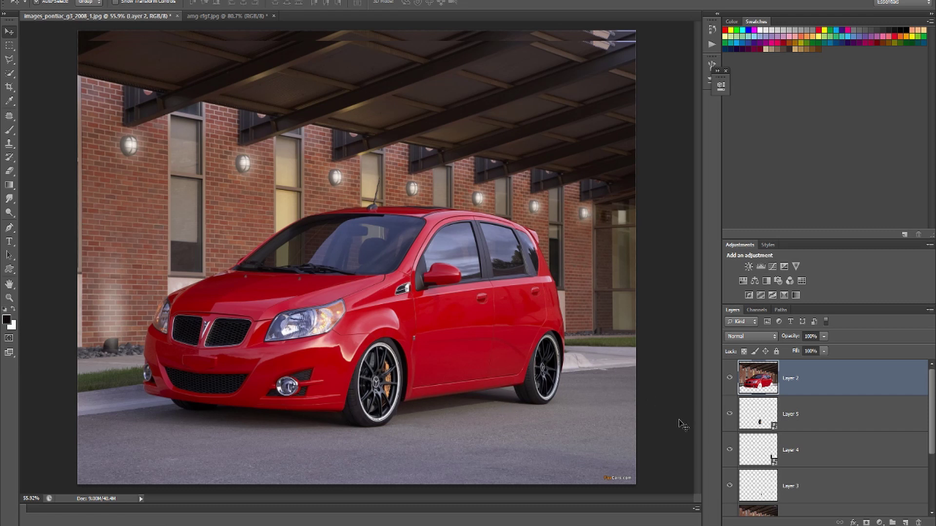
Step: Start a Pen path for the side skirt at the rear wheel arch, curving below it
scroll(682, 411, up, 1)
scroll(565, 400, up, 5)
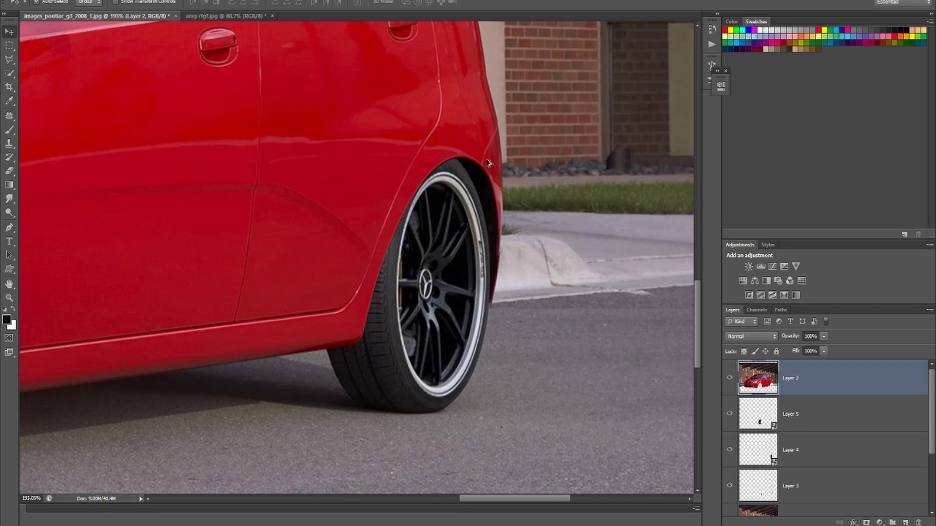
scroll(248, 314, down, 7)
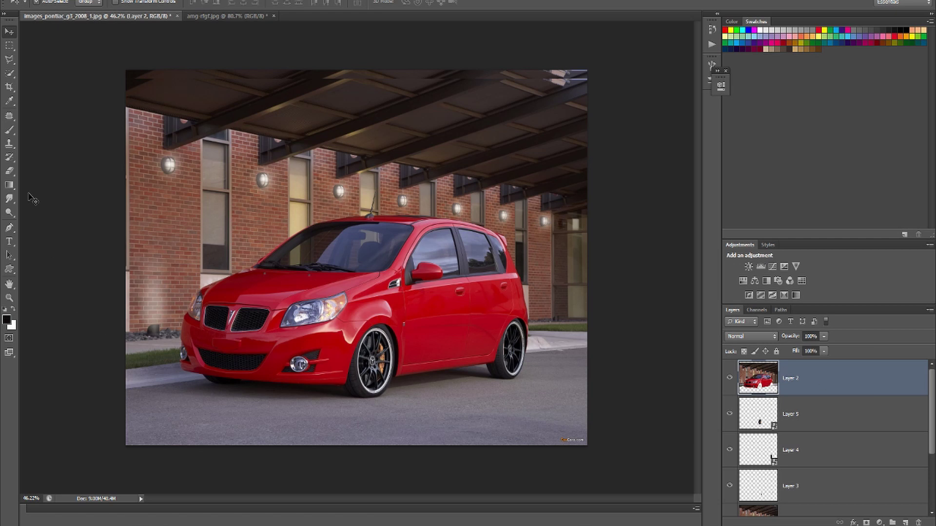
click(9, 227)
scroll(526, 376, up, 5)
scroll(510, 258, up, 4)
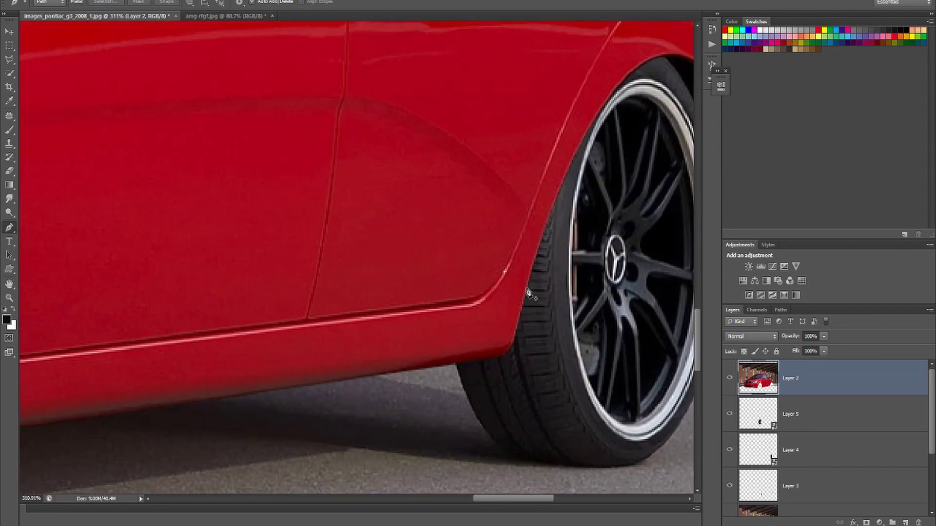
click(525, 288)
drag(505, 431, 491, 454)
Step: Carry the skirt outline below the sill forward to the front wheel
scroll(590, 259, down, 3)
scroll(584, 279, up, 2)
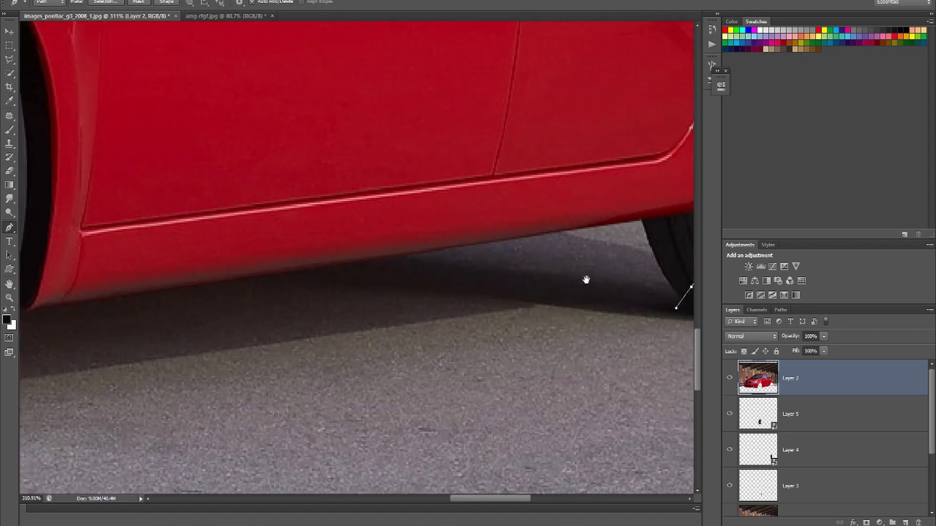
scroll(579, 278, right, 3)
scroll(549, 295, down, 1)
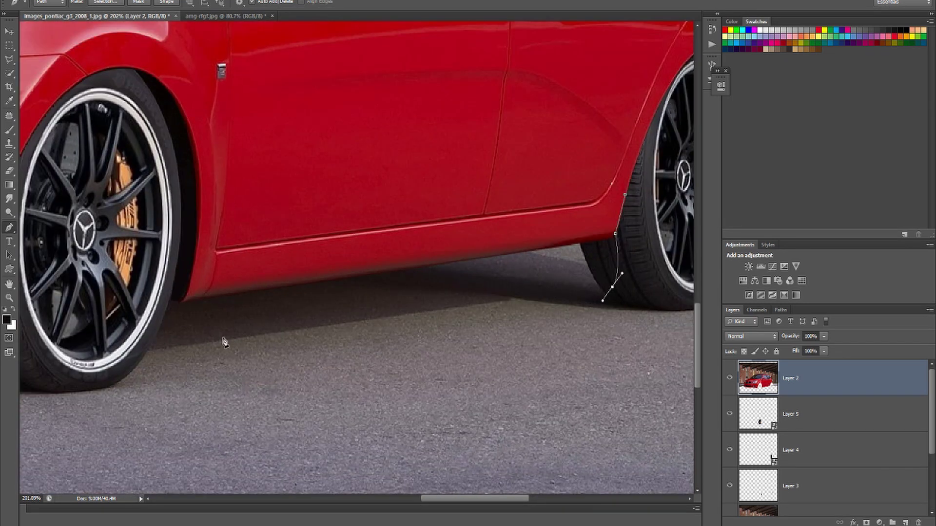
click(169, 336)
mouse_move(169, 337)
mouse_down()
mouse_move(162, 338)
mouse_move(170, 355)
mouse_up()
Step: Fine-tune the front anchors, close the path along the sill and load it as a selection
click(180, 303)
drag(172, 358, 167, 360)
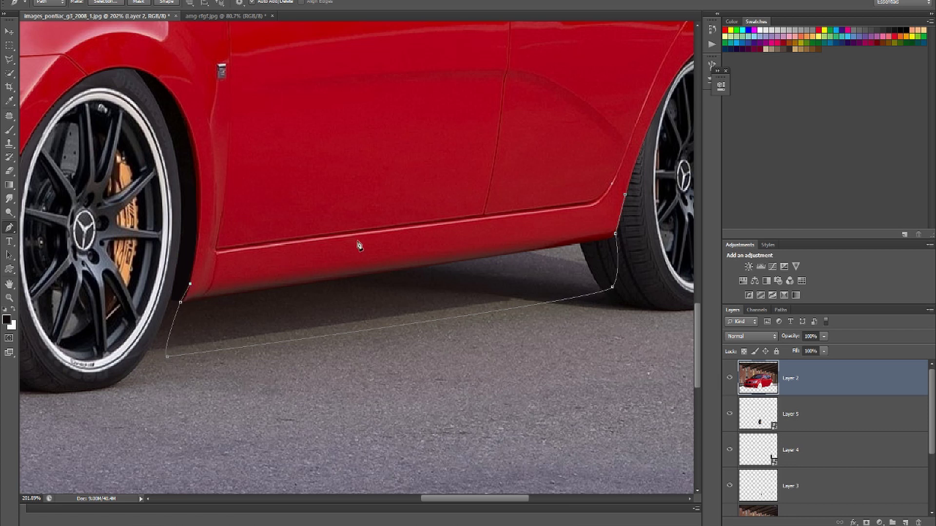
scroll(197, 311, up, 3)
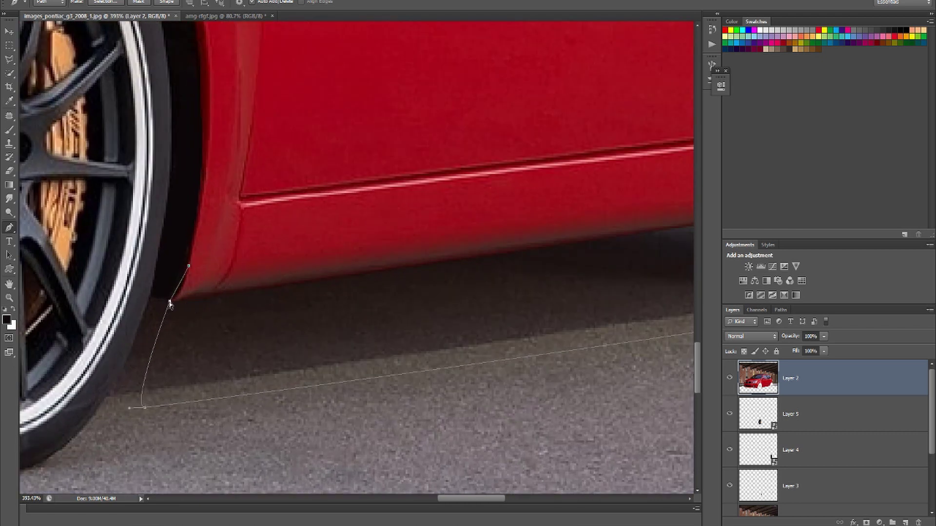
drag(173, 303, 175, 302)
scroll(234, 284, down, 2)
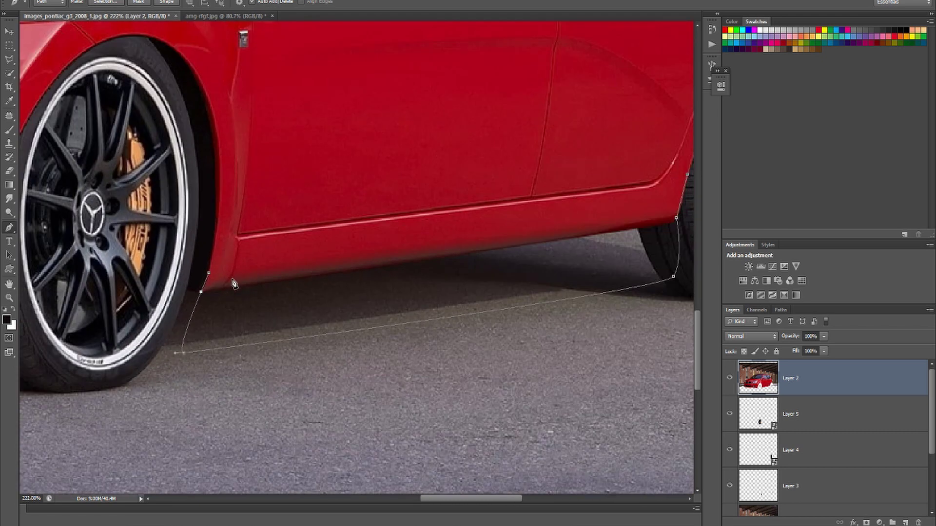
click(665, 200)
key(ctrl+Return)
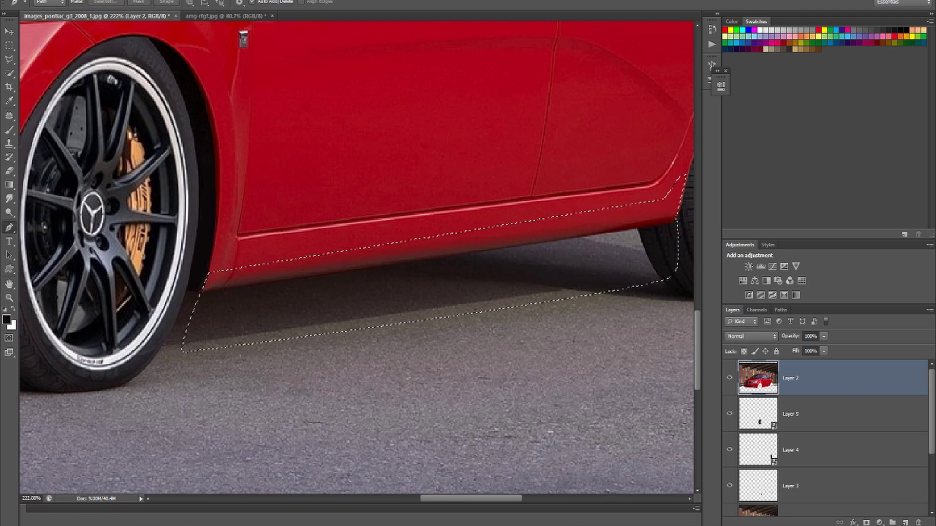
Step: Add a new layer and smudge red from the sill into the skirt area at 42% strength
click(906, 523)
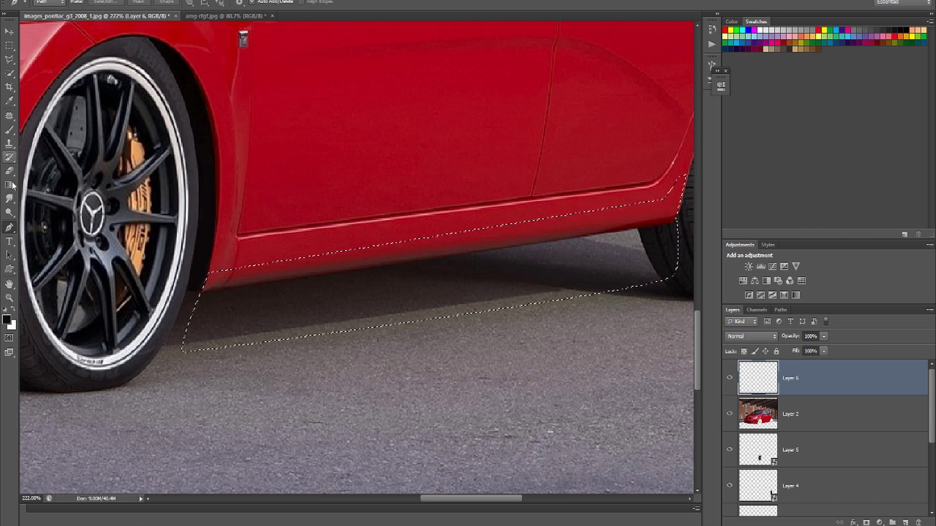
click(9, 199)
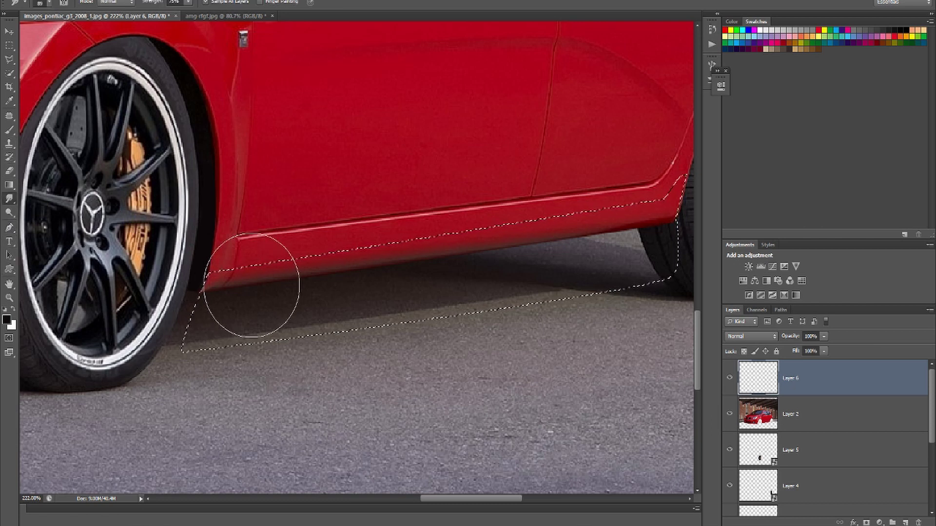
mouse_move(225, 322)
mouse_down()
mouse_move(187, 423)
mouse_move(262, 267)
mouse_move(242, 416)
mouse_move(300, 277)
mouse_move(286, 391)
mouse_up()
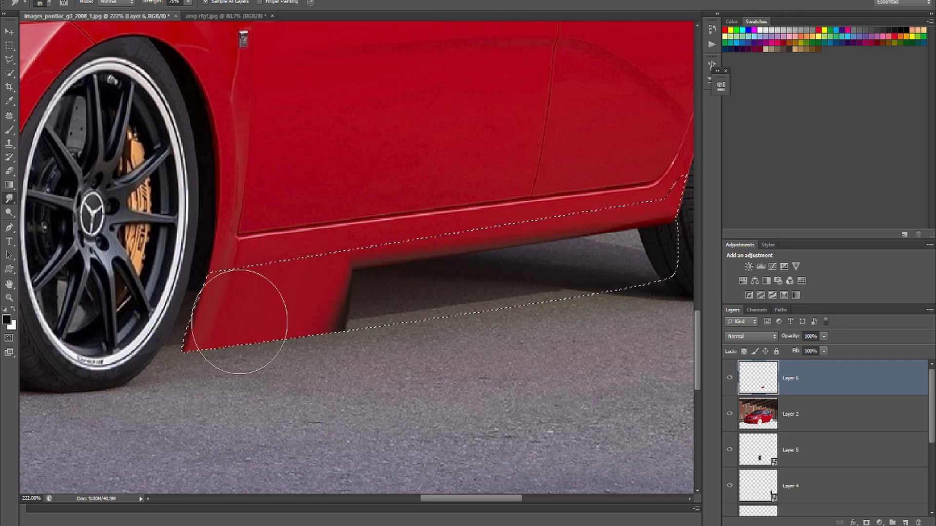
click(188, 3)
click(170, 15)
drag(355, 359, 379, 277)
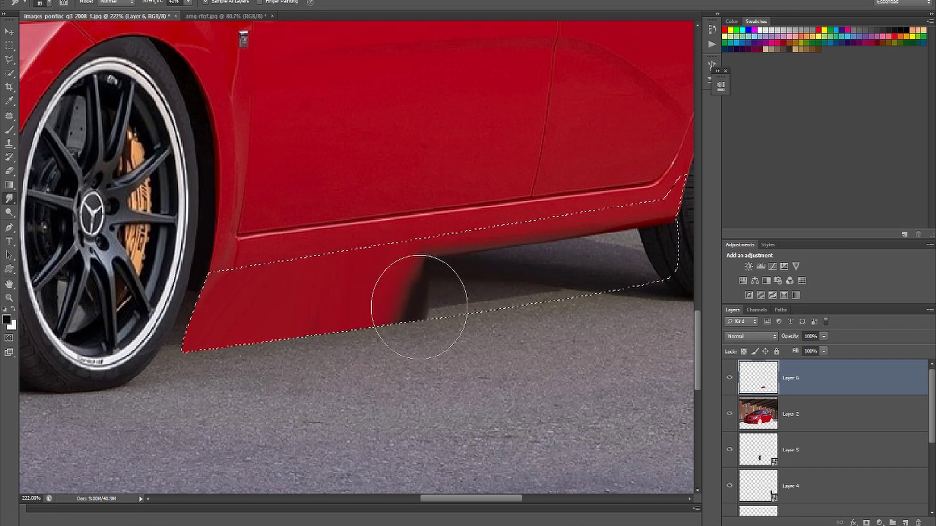
Step: Reshape the red notch in the side skirt and switch to the Brush tool
scroll(383, 292, down, 4)
scroll(381, 303, down, 1)
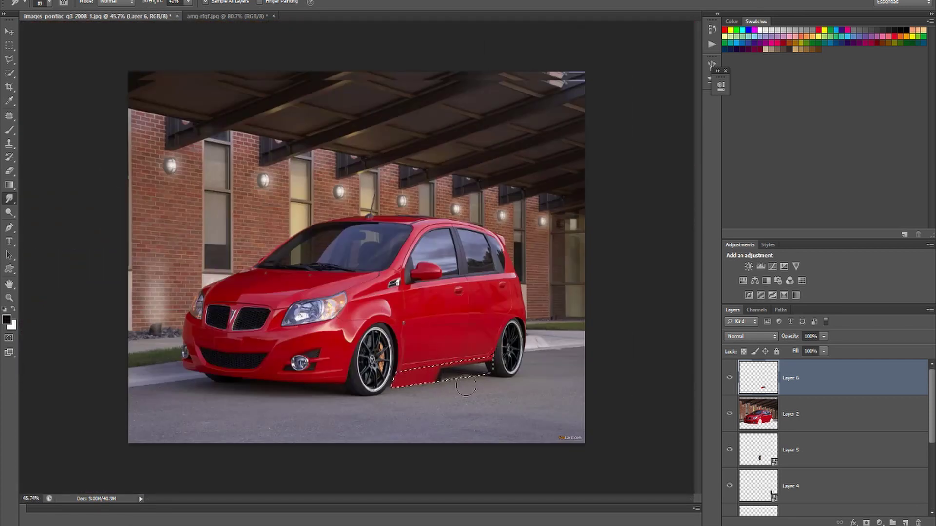
mouse_move(431, 353)
mouse_down()
mouse_move(438, 376)
mouse_move(425, 378)
mouse_move(445, 379)
mouse_move(396, 384)
mouse_up()
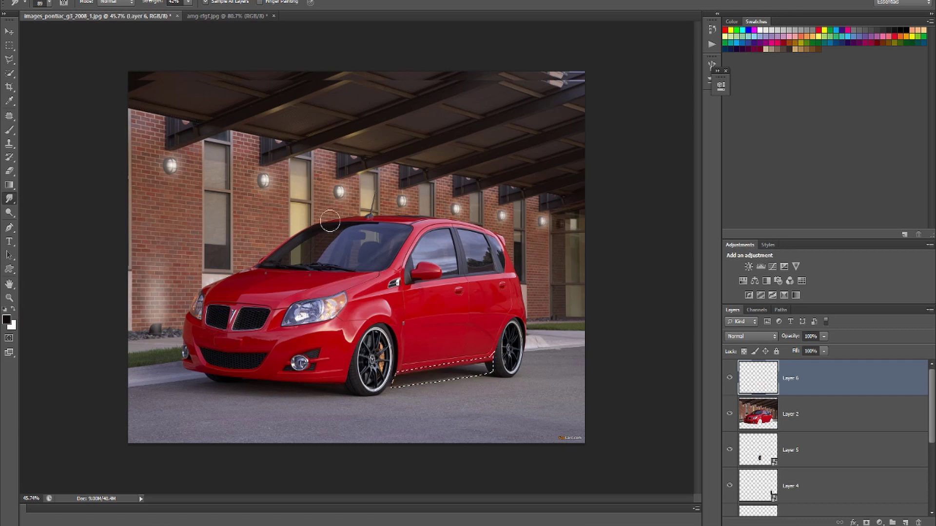
click(10, 130)
scroll(420, 342, up, 3)
scroll(472, 398, up, 4)
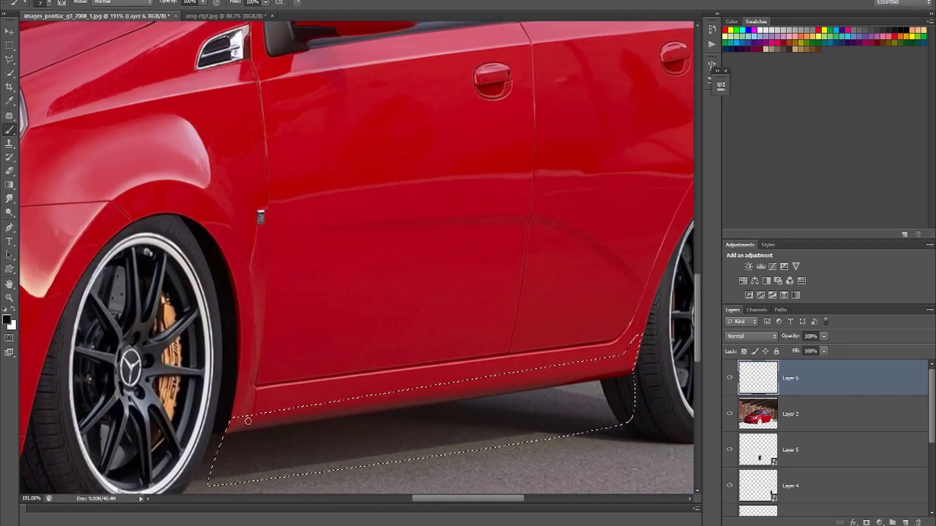
Step: Sample the car's dark red, set a 40 px brush, paint the skirt's left end, then undo it
alt+click(257, 418)
right_click(260, 418)
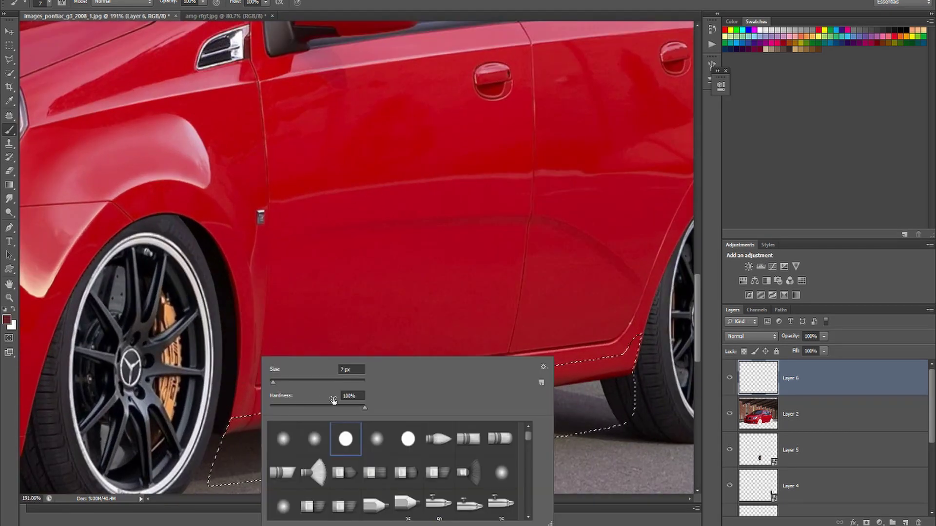
double_click(351, 370)
text(40)
key(Return)
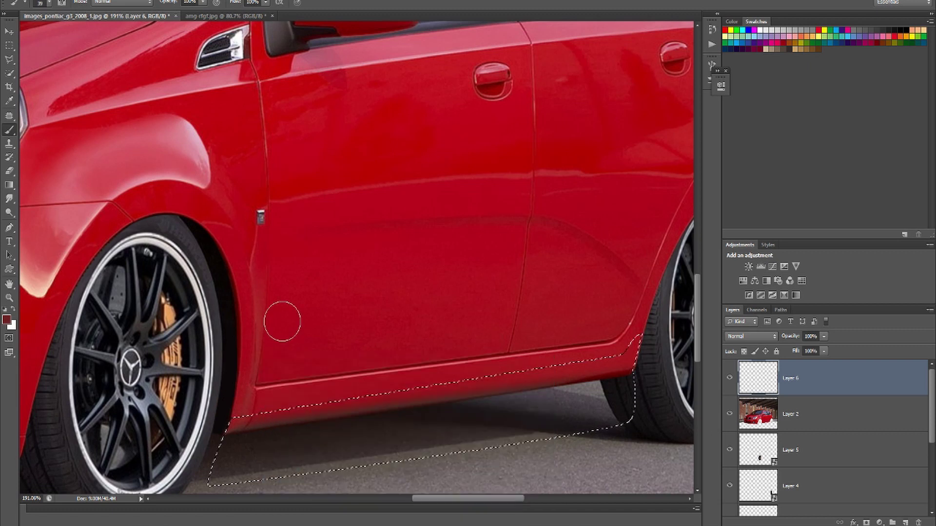
drag(255, 407, 294, 270)
drag(278, 303, 236, 422)
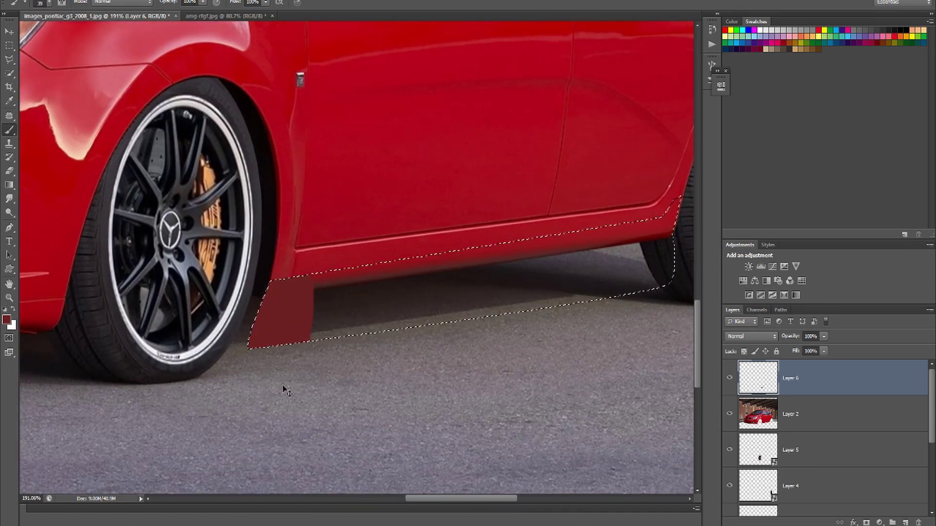
key(ctrl+z)
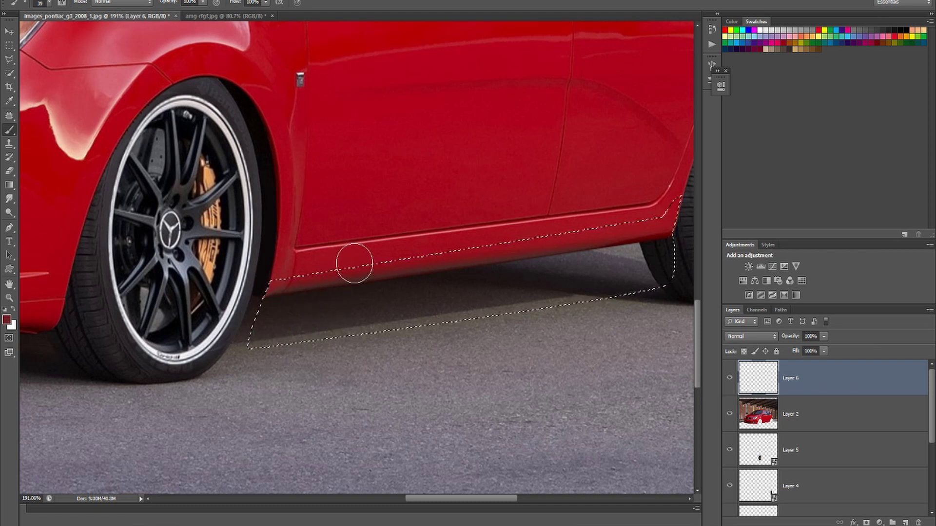
Step: Paint door red across the skirt selection, deselect, and delete the red skirt layer
alt+click(361, 227)
mouse_move(253, 312)
mouse_down()
mouse_move(356, 314)
mouse_move(344, 342)
mouse_move(475, 308)
mouse_move(522, 258)
mouse_move(264, 265)
mouse_move(495, 278)
mouse_move(645, 310)
mouse_move(494, 305)
mouse_move(673, 242)
mouse_move(673, 205)
mouse_move(474, 298)
mouse_move(627, 226)
mouse_up()
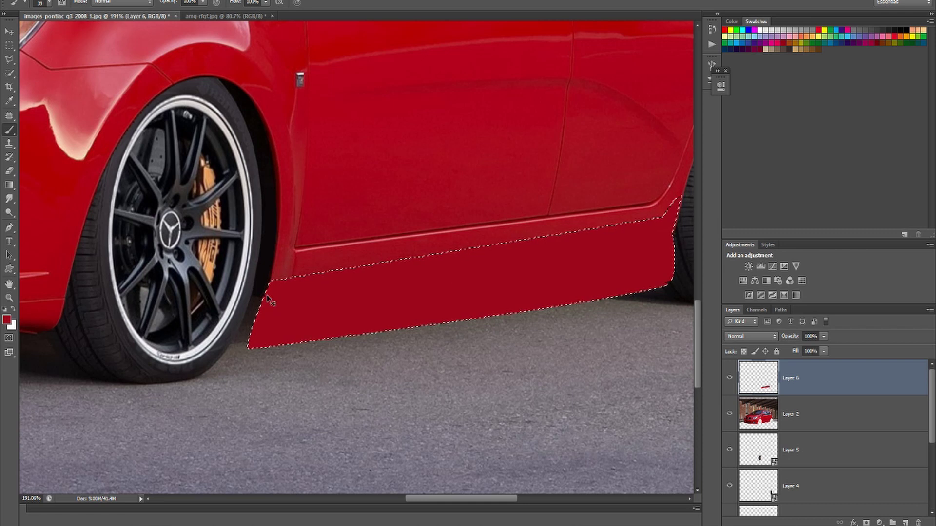
key(ctrl+d)
scroll(271, 360, down, 3)
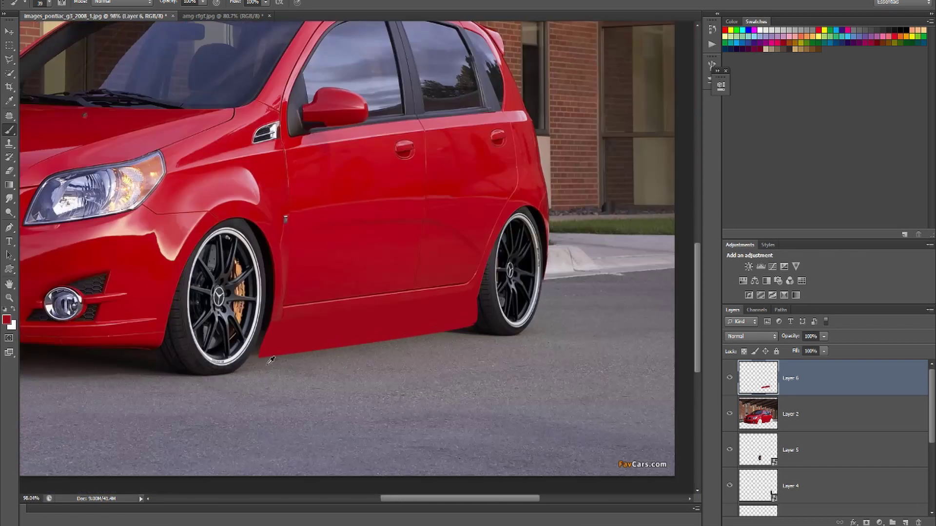
key(ctrl+z)
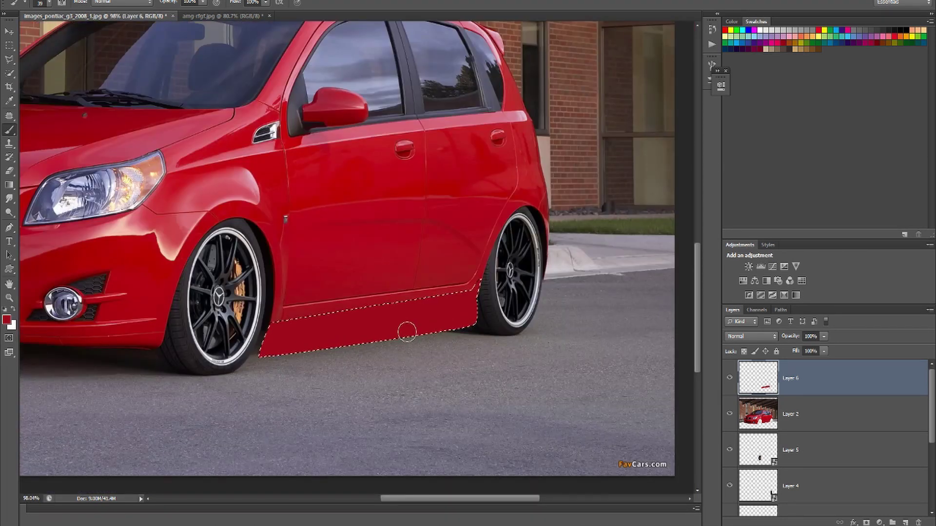
key(ctrl+d)
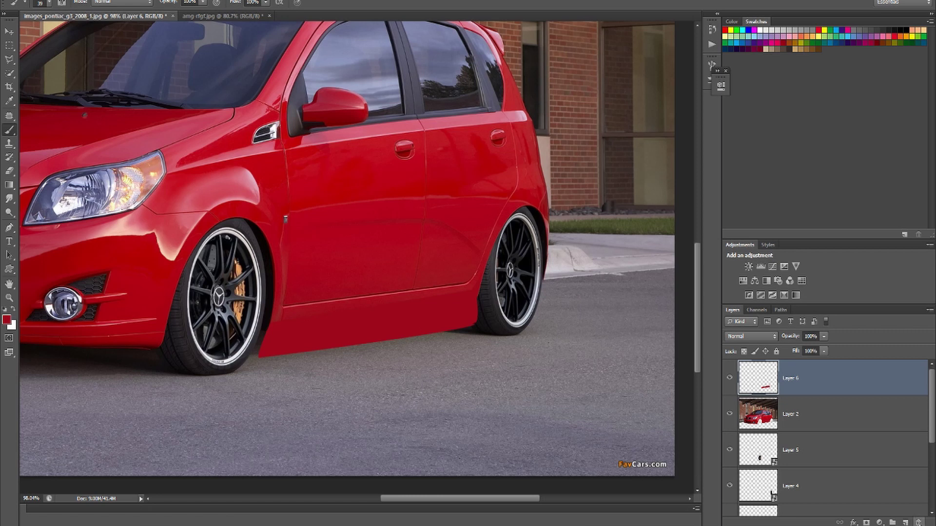
click(918, 521)
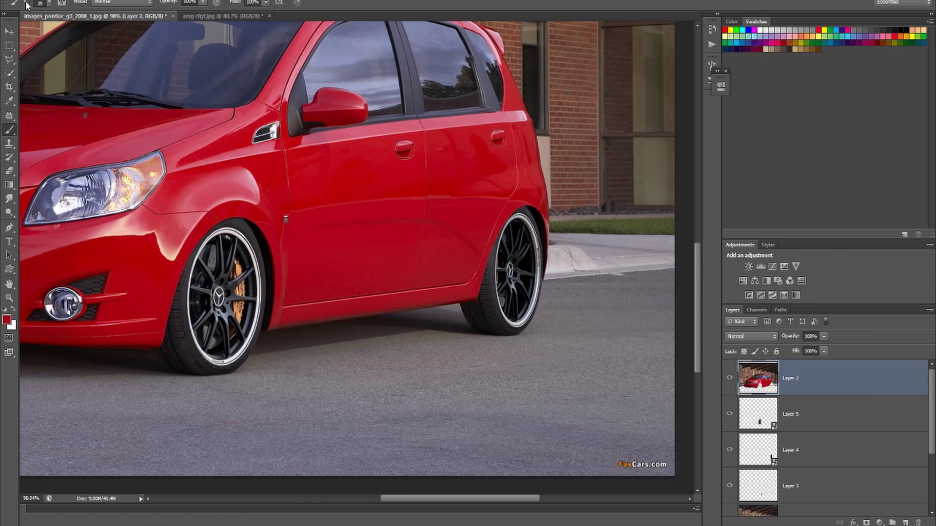
Step: Trace a new Pen path along the sill from the front wheel arch to the rear end
click(9, 227)
scroll(301, 357, up, 3)
scroll(273, 326, up, 3)
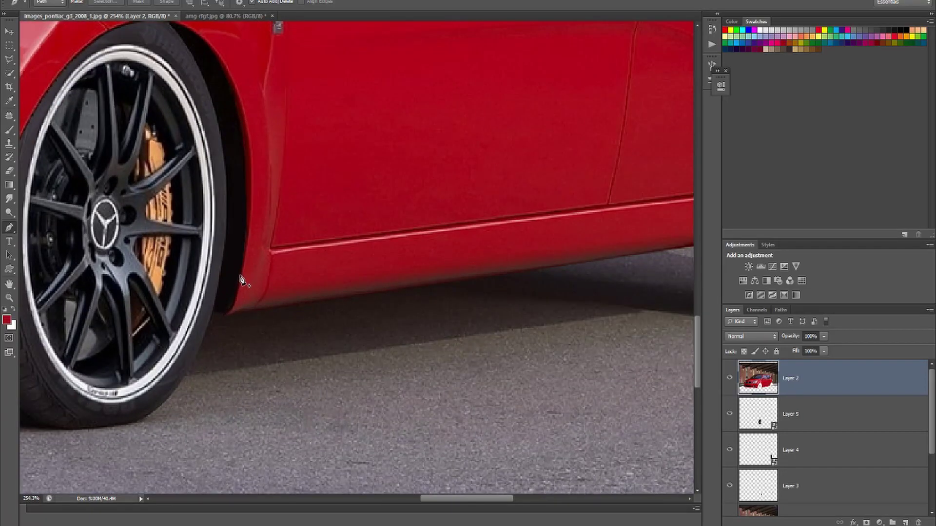
click(239, 276)
drag(360, 264, 113, 309)
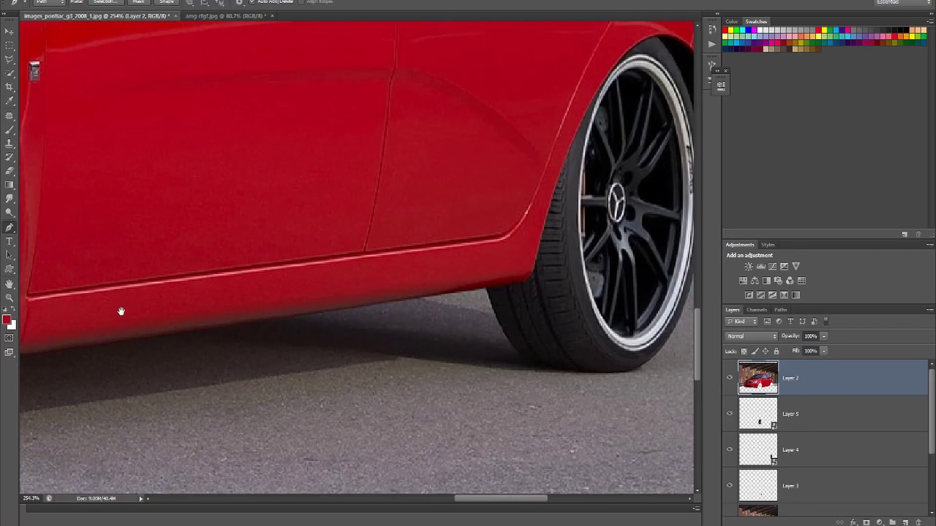
click(519, 248)
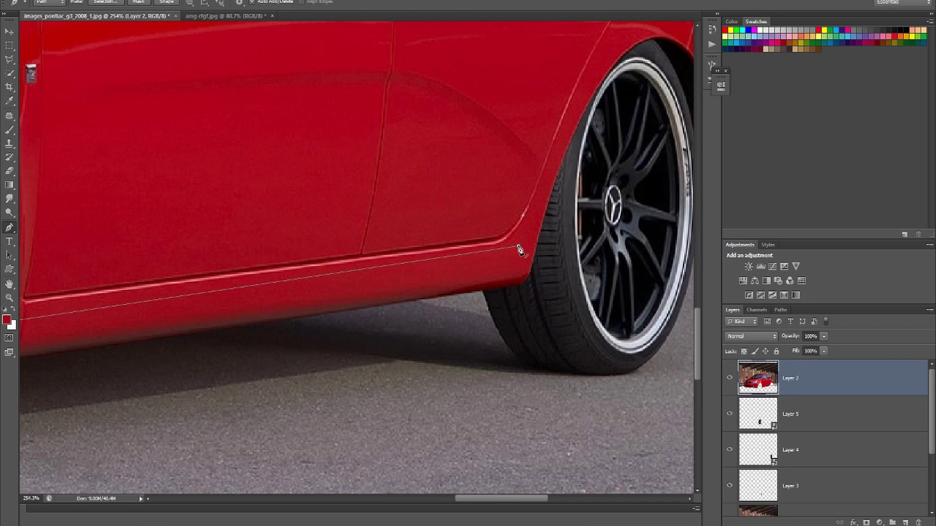
click(536, 216)
drag(515, 288, 499, 288)
Step: Close the sill outline at the front wheel, select it and copy it to a new layer
drag(322, 305, 577, 212)
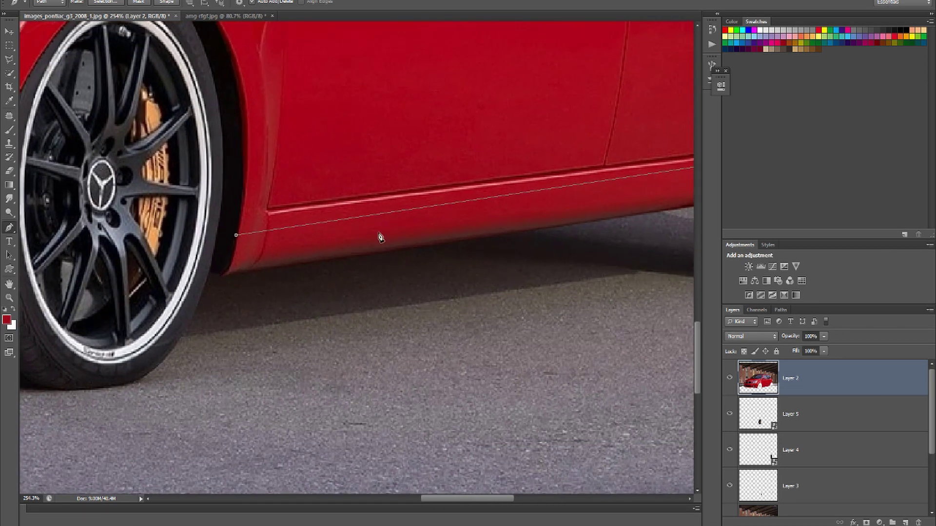
click(221, 280)
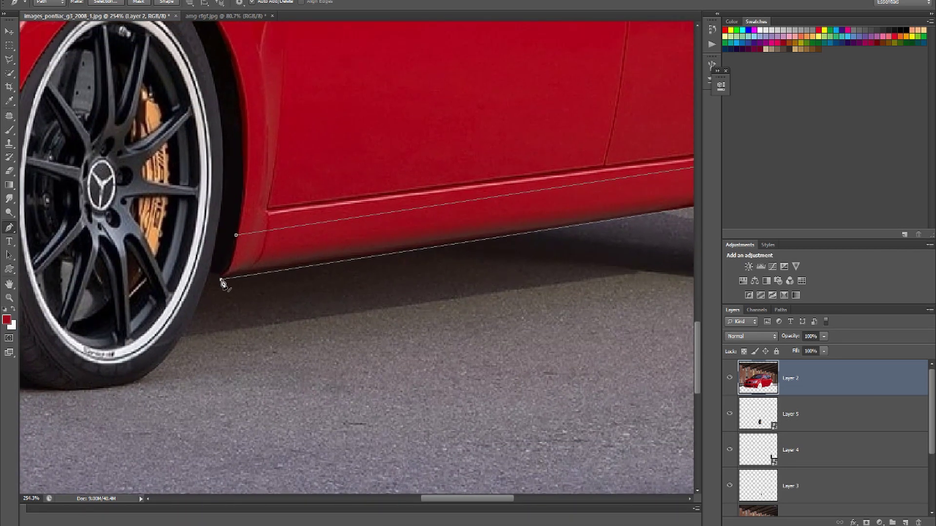
scroll(211, 279, up, 2)
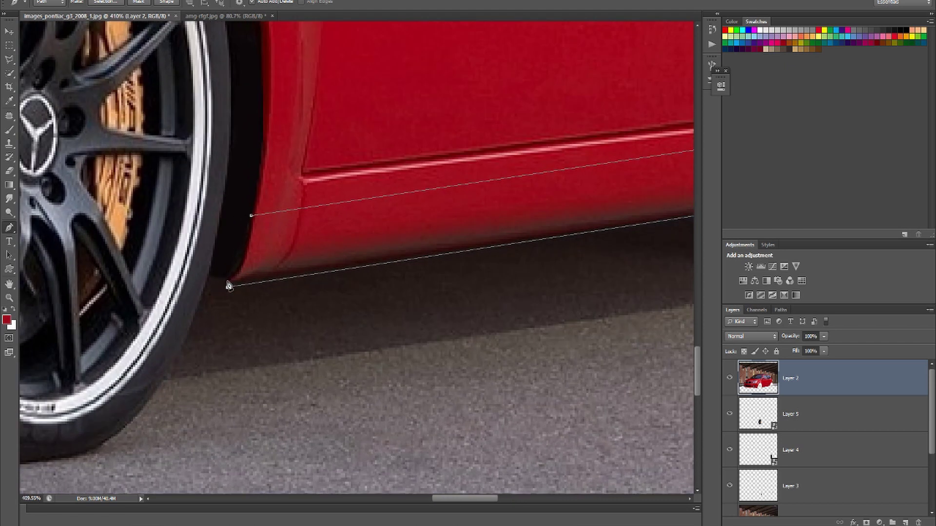
click(228, 278)
click(239, 264)
click(248, 233)
key(ctrl+Return)
scroll(248, 238, down, 6)
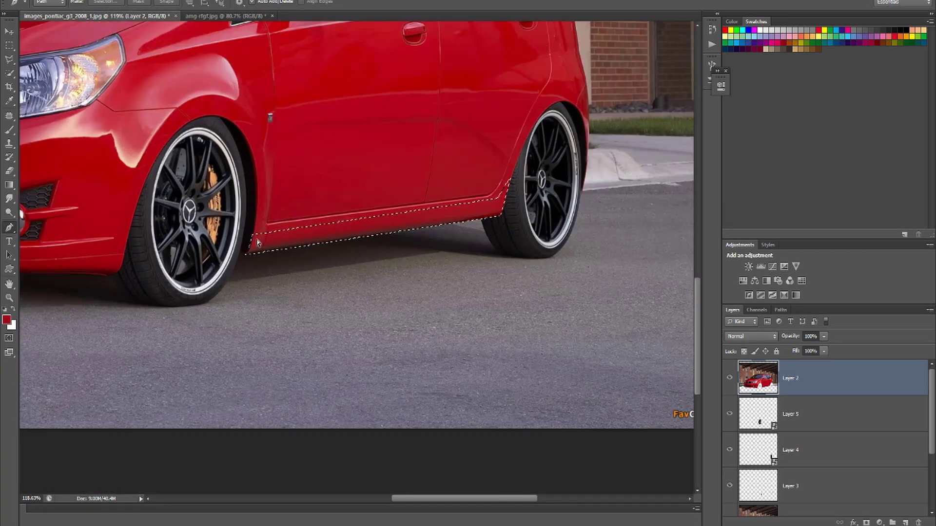
key(ctrl+j)
Step: Convert Layer 6 to a smart object, then stretch it taller, tilt it about 3.2° and raise it
right_click(895, 388)
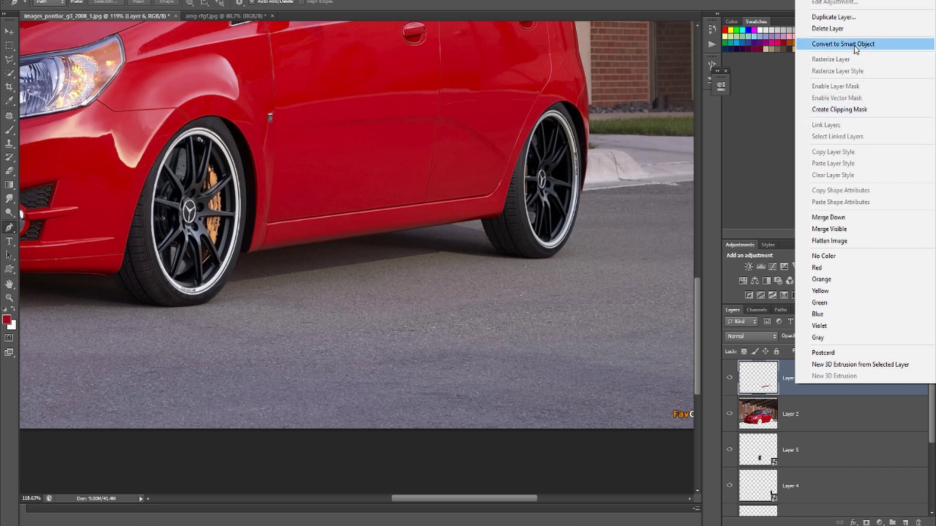
click(857, 45)
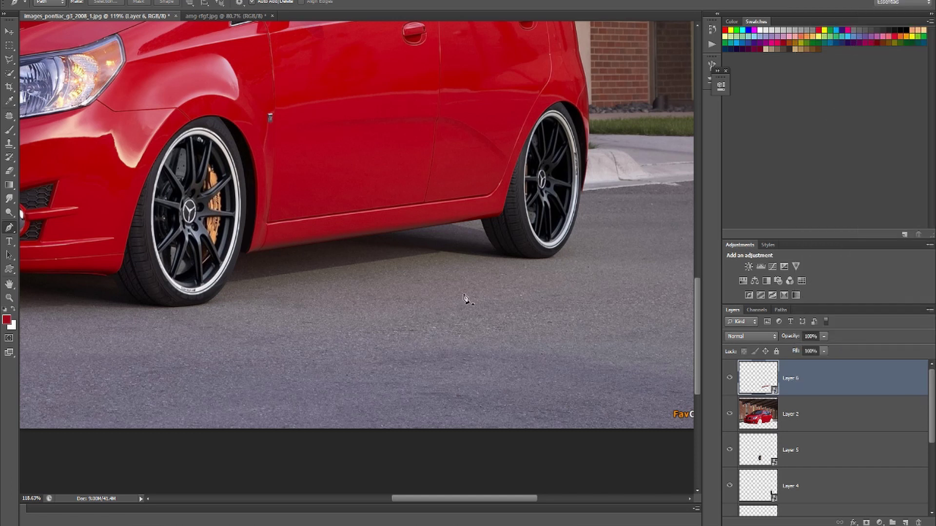
key(ctrl+t)
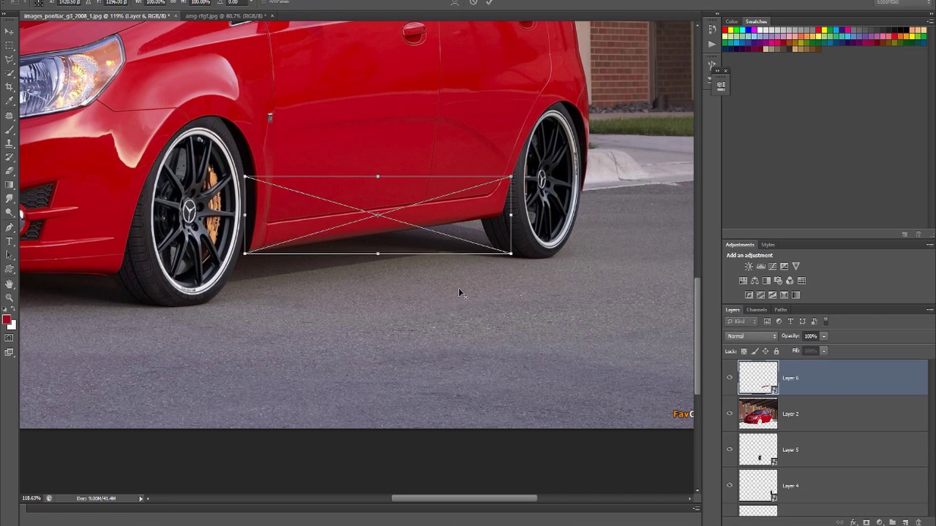
scroll(400, 233, up, 5)
drag(361, 270, 359, 338)
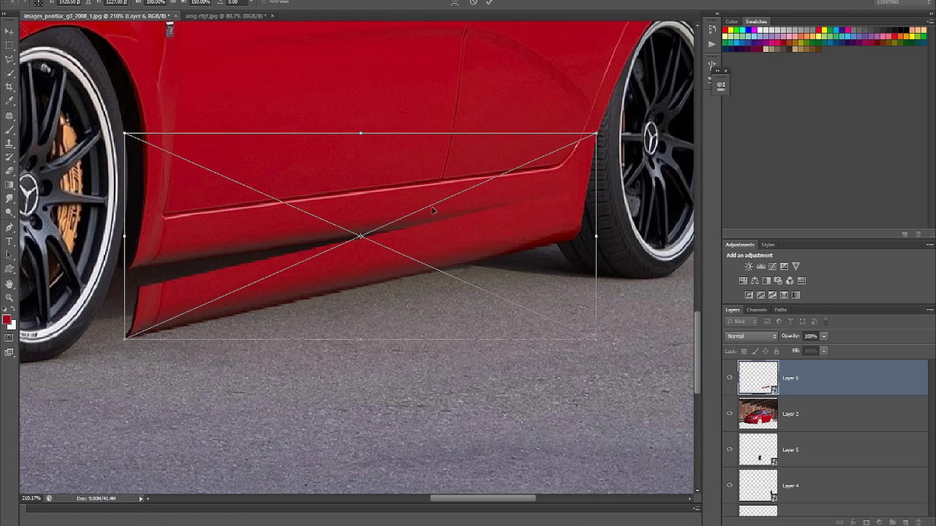
drag(594, 109, 616, 125)
drag(472, 236, 472, 213)
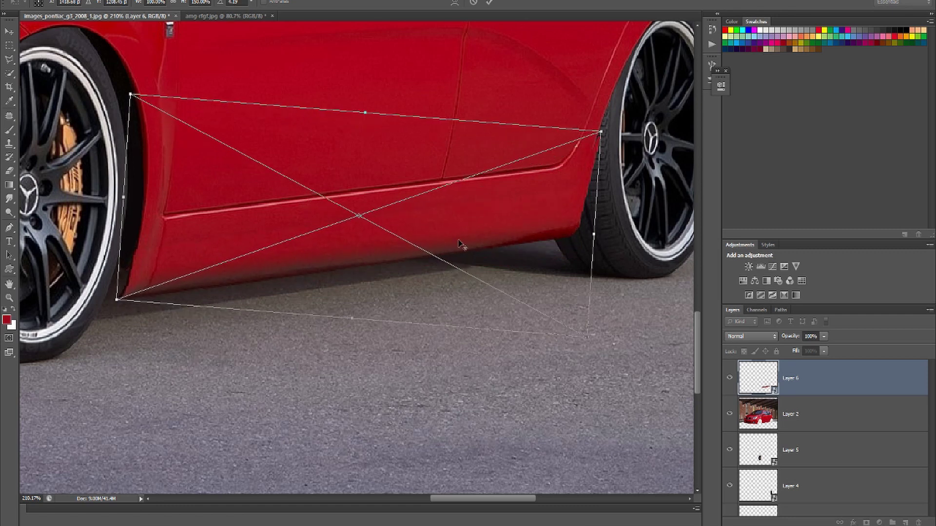
Step: Fit the whole car in view to judge the stretched skirt and bring up its transform options
key(ctrl+0)
scroll(506, 382, up, 5)
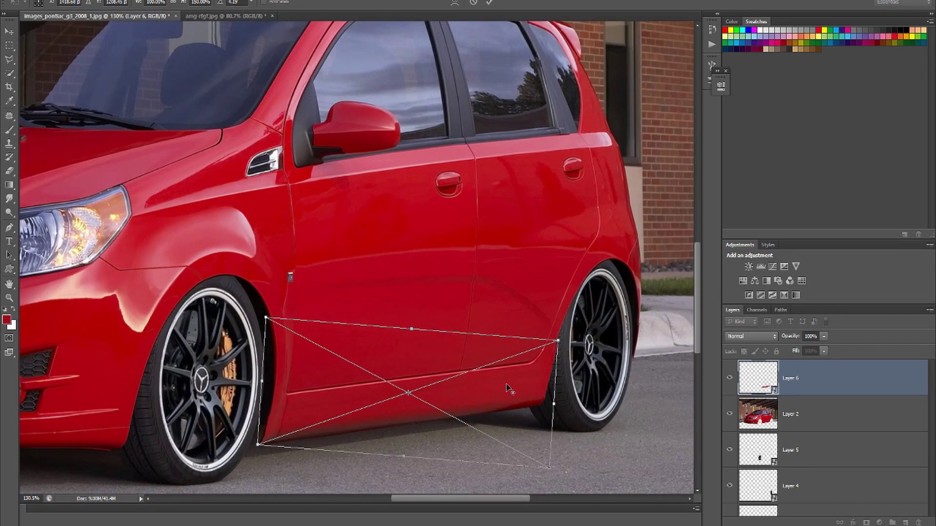
scroll(551, 354, up, 5)
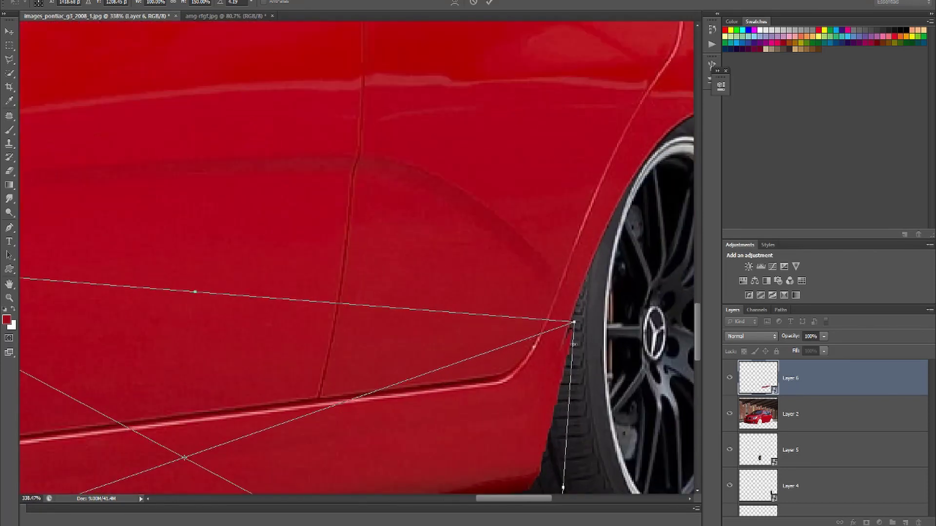
right_click(631, 351)
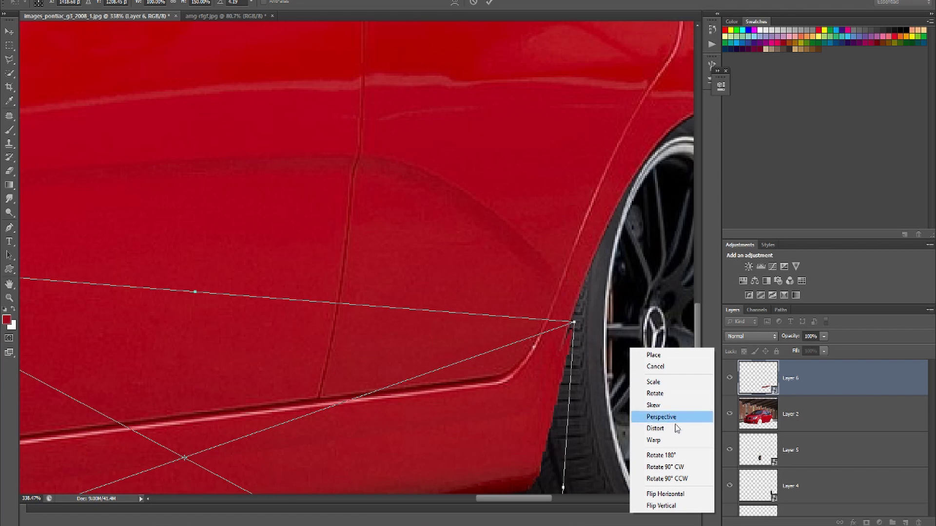
Step: Switch the transform to Warp and fit the skirt's rear corners to the arch and tyre
click(591, 327)
drag(601, 326, 600, 237)
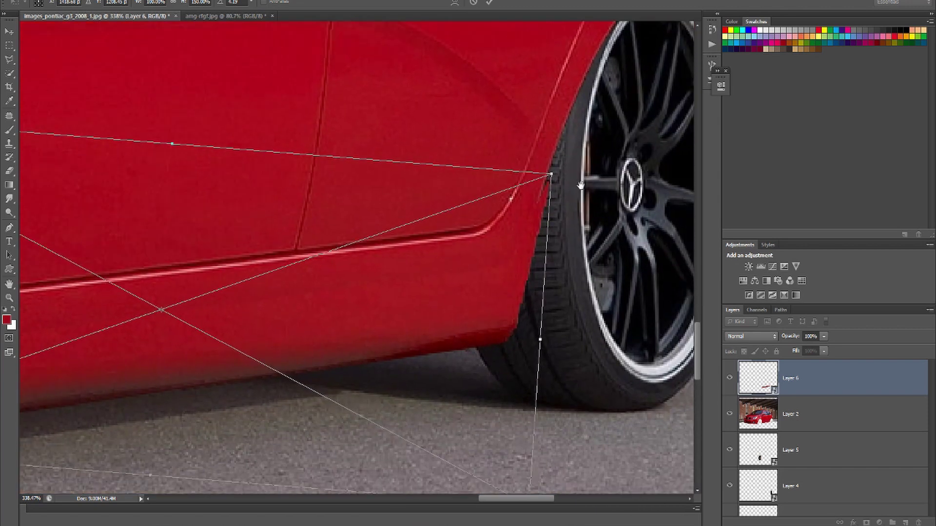
right_click(588, 290)
click(632, 388)
scroll(523, 139, up, 3)
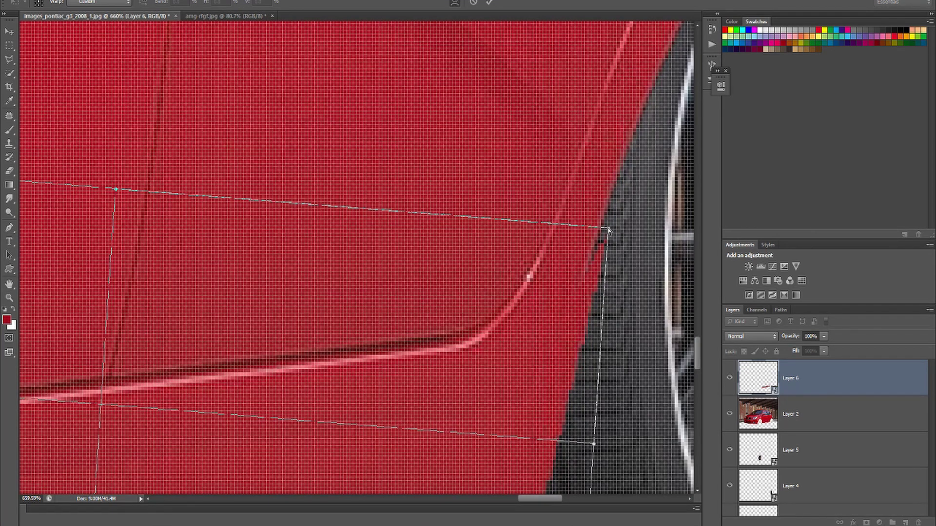
drag(608, 231, 599, 223)
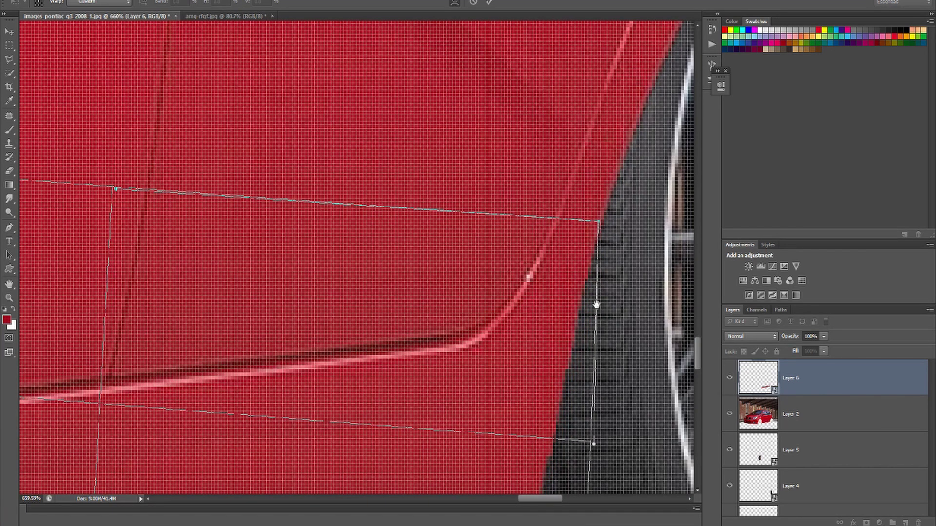
drag(600, 309, 595, 88)
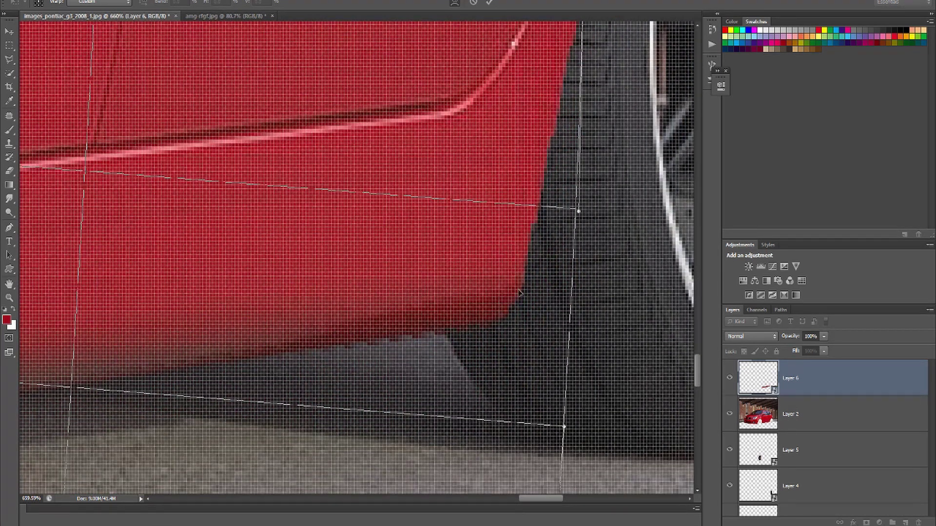
drag(564, 427, 669, 463)
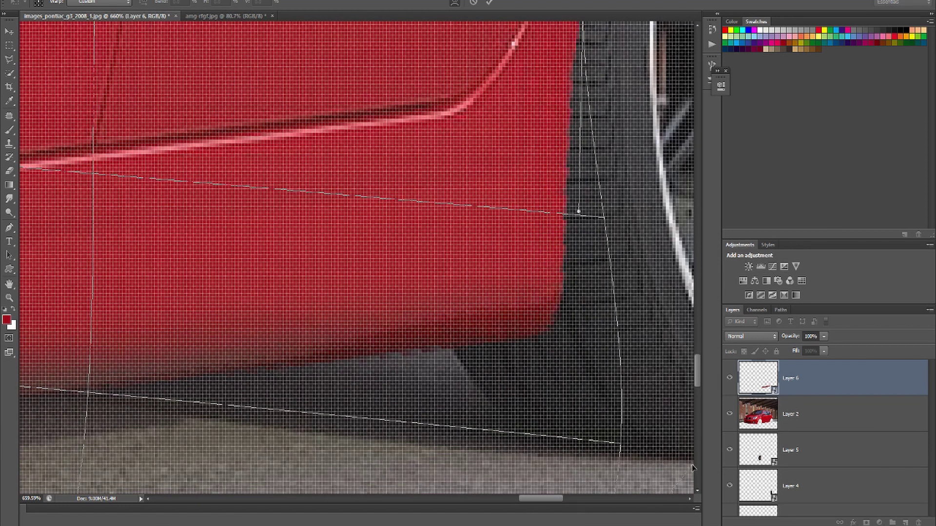
Step: Pull the skirt's front edge in against the front wheel and apply the warp
scroll(507, 316, down, 7)
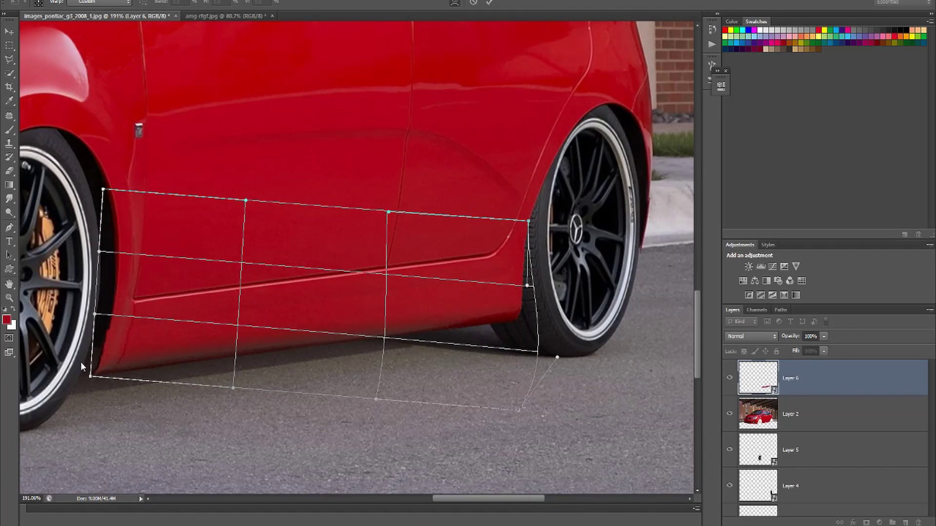
scroll(66, 387, up, 5)
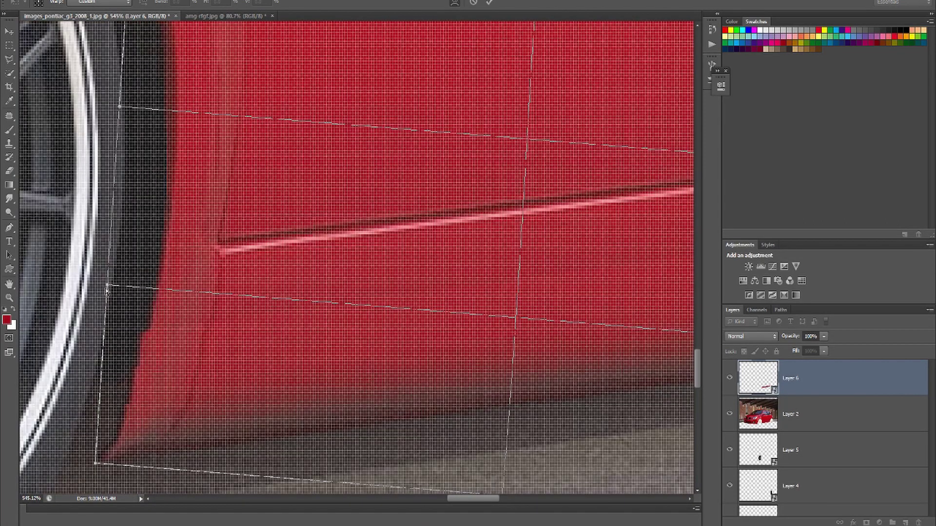
drag(108, 286, 129, 287)
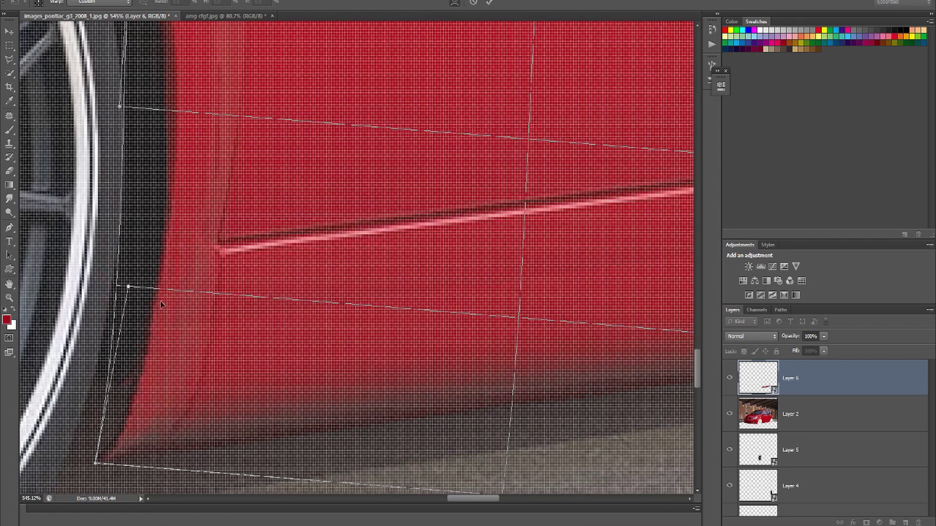
key(Return)
scroll(161, 304, down, 6)
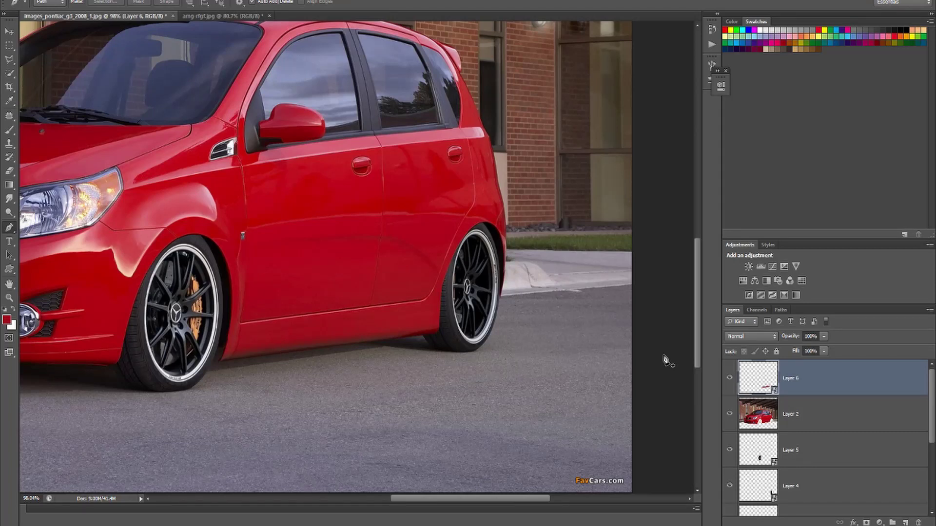
Step: Toggle the side-skirt layer's visibility to compare the car with and without it
click(729, 379)
click(730, 379)
click(730, 379)
click(730, 379)
key(ctrl+0)
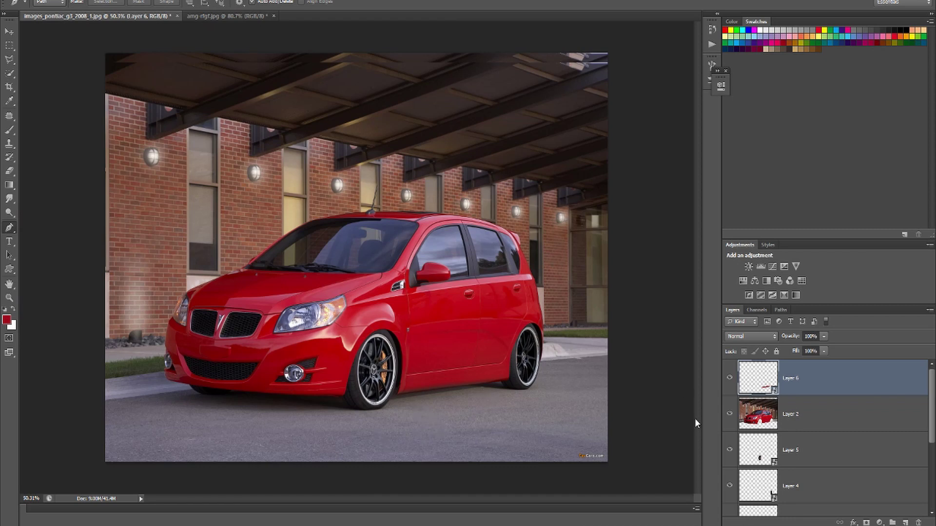
Step: Add a new layer above the car photo and begin outlining the gap behind the front tyre
click(803, 416)
click(906, 522)
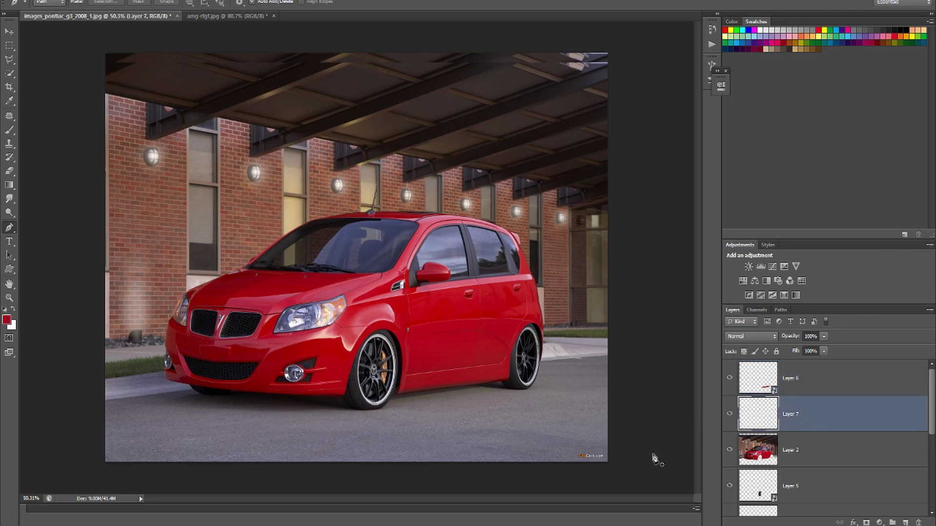
scroll(390, 380, up, 5)
scroll(431, 205, down, 5)
scroll(438, 244, up, 4)
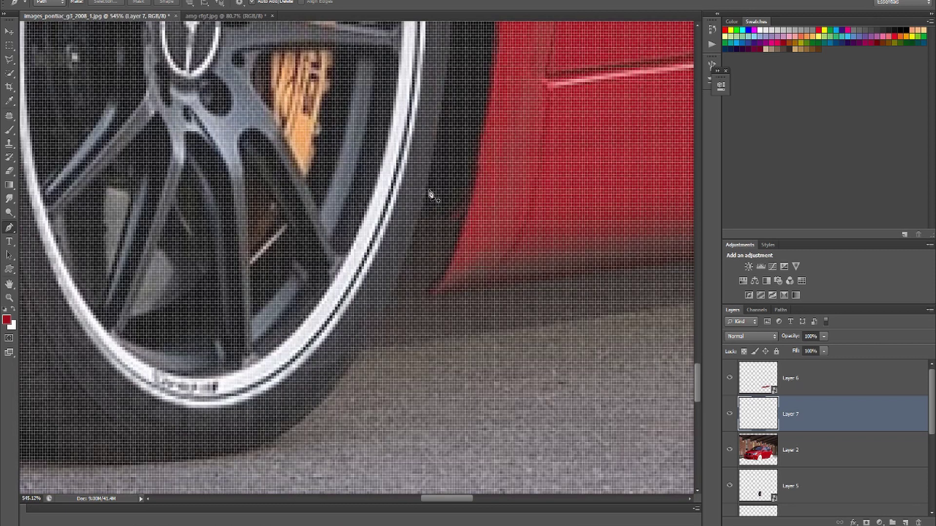
click(428, 186)
click(476, 185)
click(433, 295)
drag(452, 247, 471, 250)
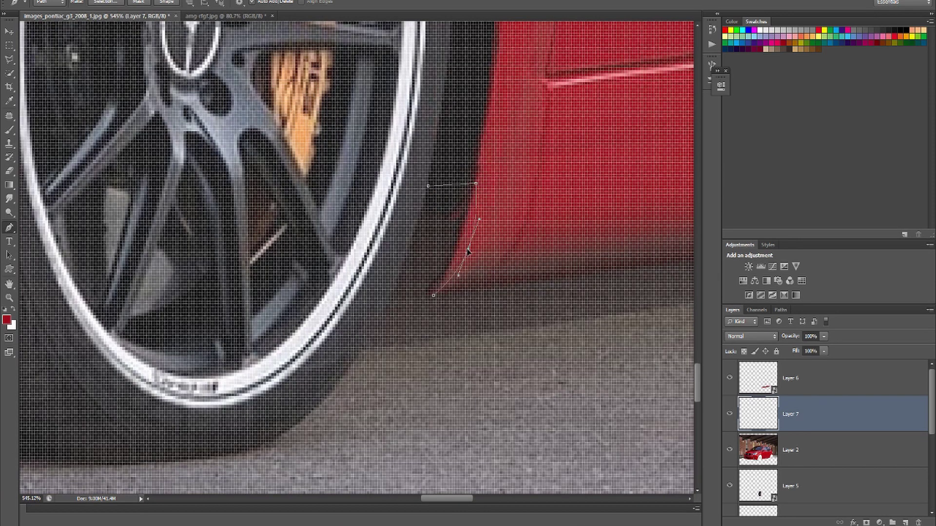
Step: Close the gap outline along the road and tyre, and load it as a selection
click(393, 293)
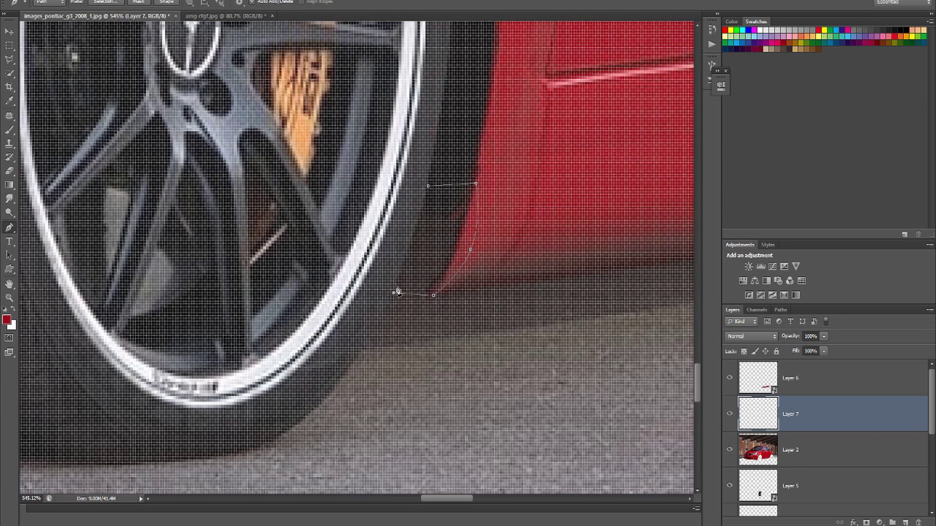
click(427, 196)
ctrl+click(414, 237)
drag(414, 238, 416, 237)
key(ctrl+Return)
scroll(445, 236, down, 3)
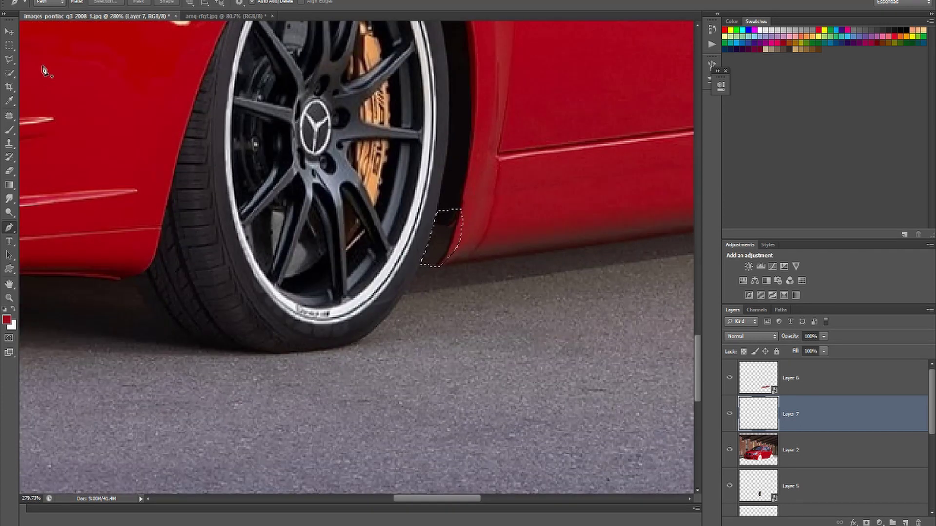
Step: Paint black shadow into the selected gap with the Brush tool
click(9, 129)
key(d)
mouse_move(454, 199)
mouse_down()
mouse_move(434, 287)
mouse_move(467, 161)
mouse_move(448, 277)
mouse_move(462, 188)
mouse_move(434, 299)
mouse_move(459, 162)
mouse_move(435, 283)
mouse_up()
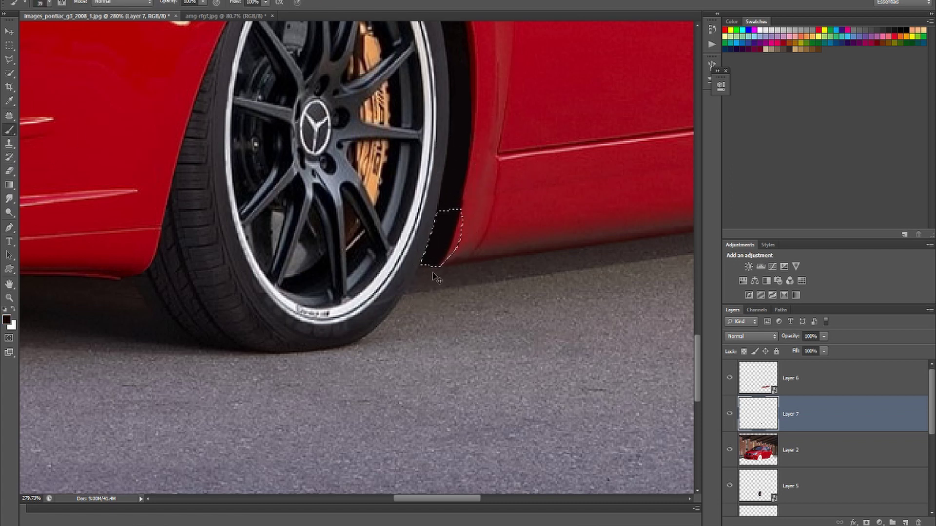
key(ctrl+0)
scroll(393, 274, down, 3)
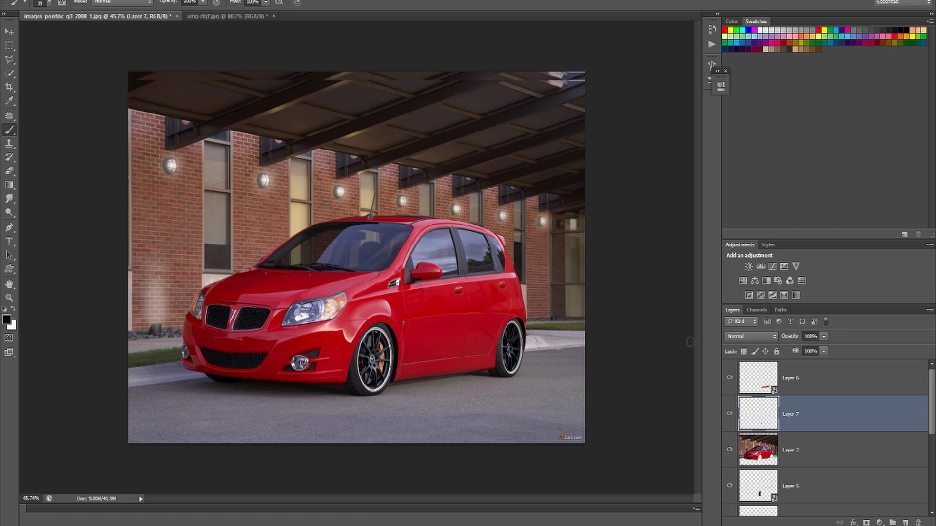
Step: On the car photo layer, start a Pen path at the bumper's left edge along its upper line
click(754, 447)
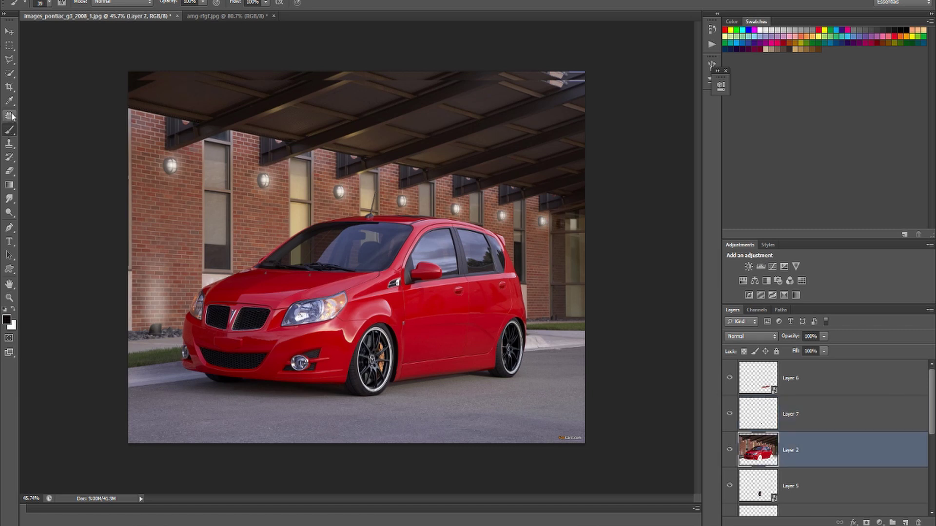
click(12, 129)
click(9, 227)
scroll(167, 387, up, 3)
scroll(163, 375, up, 5)
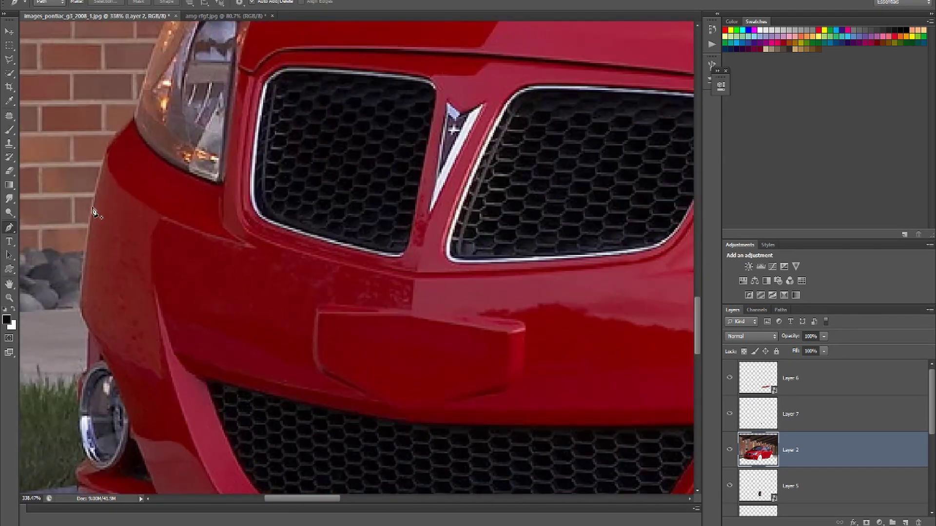
click(92, 207)
click(414, 295)
drag(282, 261, 272, 271)
Step: Continue the path along the bumper toward the headlight and bend it along the front tyre
drag(536, 286, 315, 293)
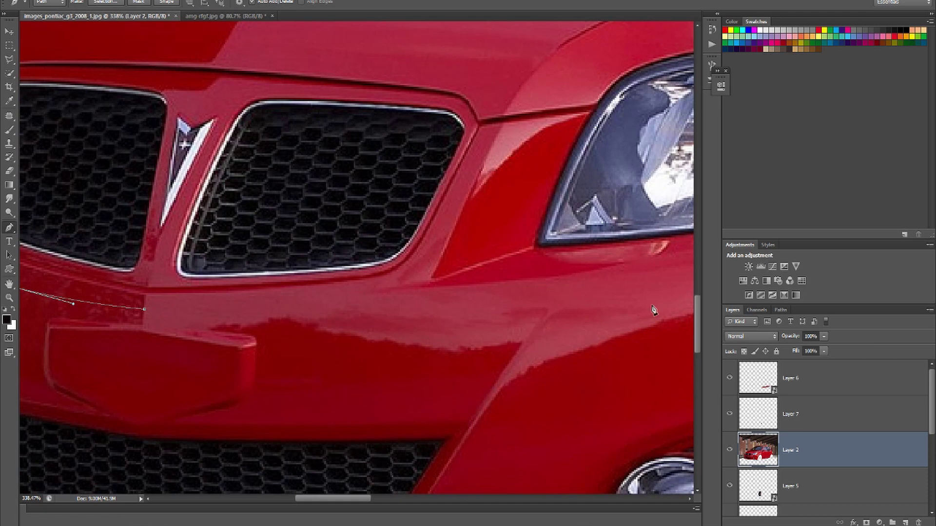
scroll(639, 314, down, 4)
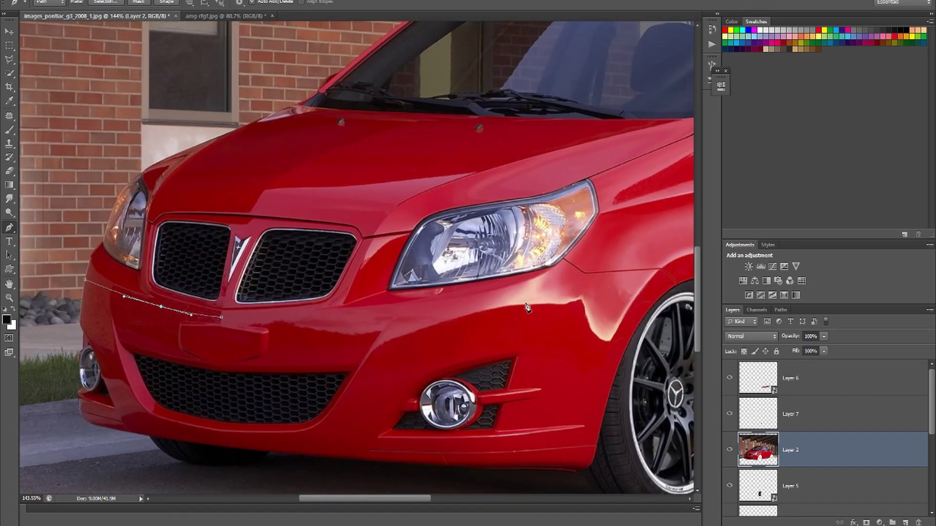
drag(526, 304, 404, 322)
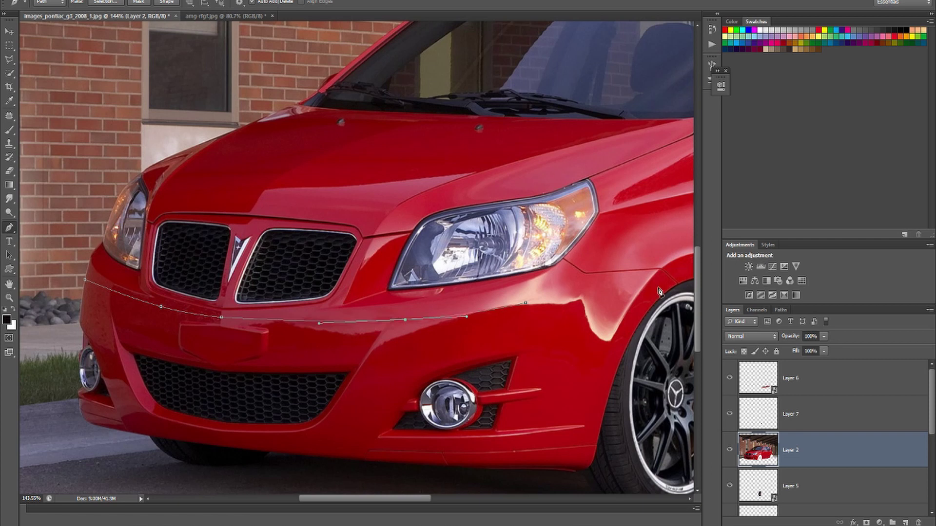
click(648, 316)
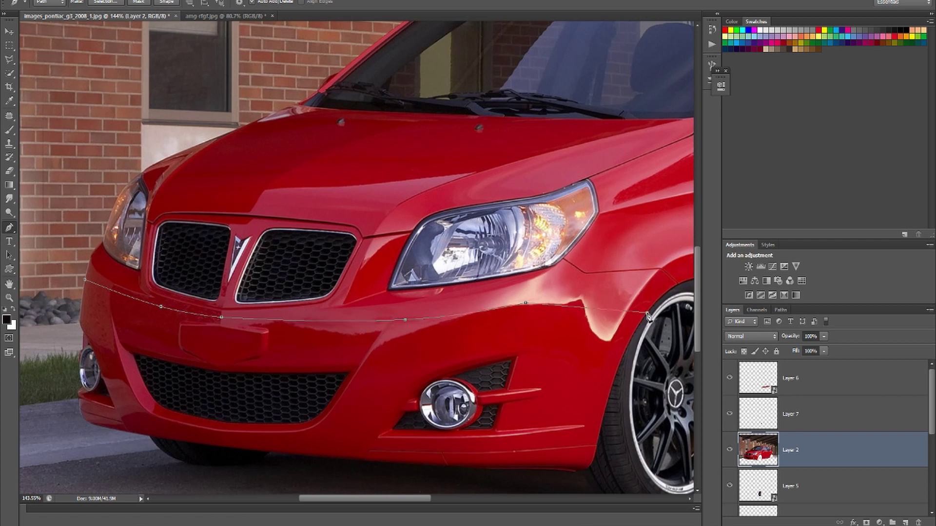
click(598, 444)
drag(619, 390, 621, 364)
drag(531, 422, 414, 289)
scroll(468, 322, up, 3)
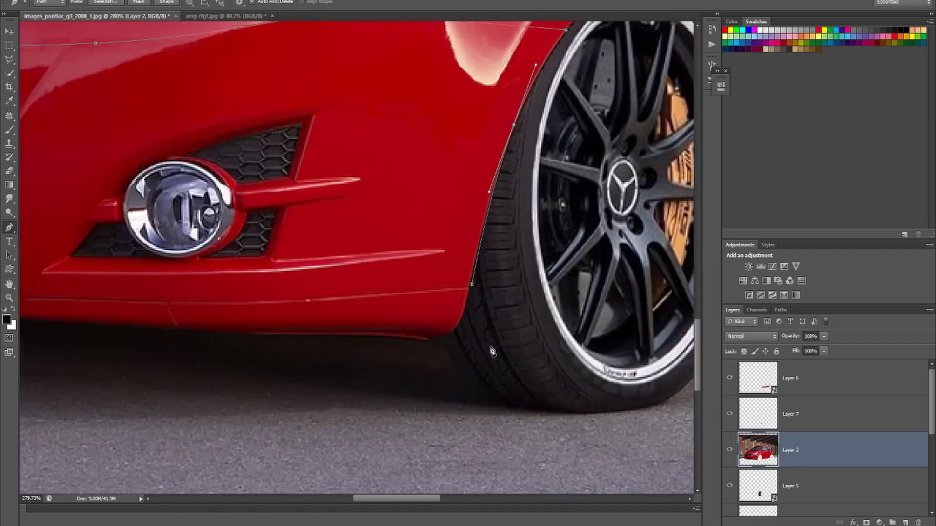
Step: Round the bumper's lower corner with a sharp point and follow its lower edge
click(461, 318)
drag(432, 339, 553, 341)
alt+click(432, 338)
click(193, 315)
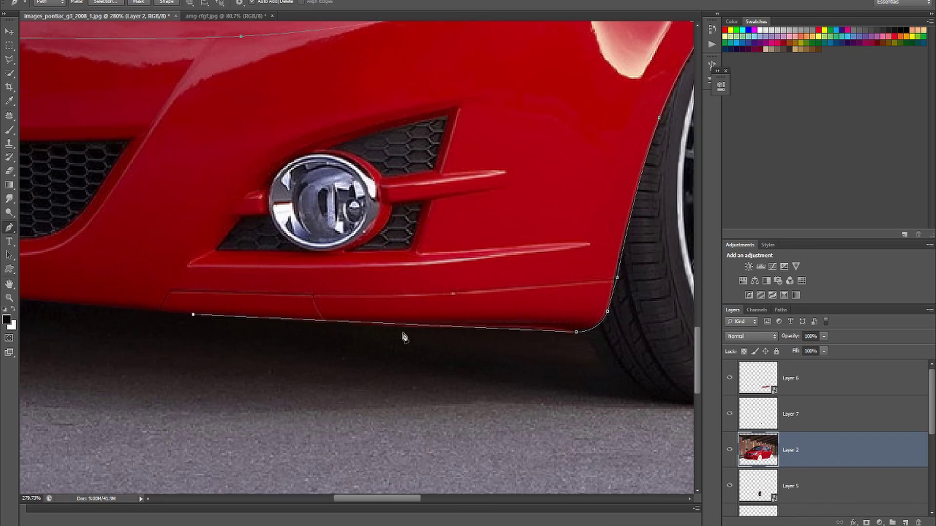
drag(421, 325, 420, 332)
Step: Extend the path along the bumper's lower edge to its left corner
drag(303, 249, 732, 297)
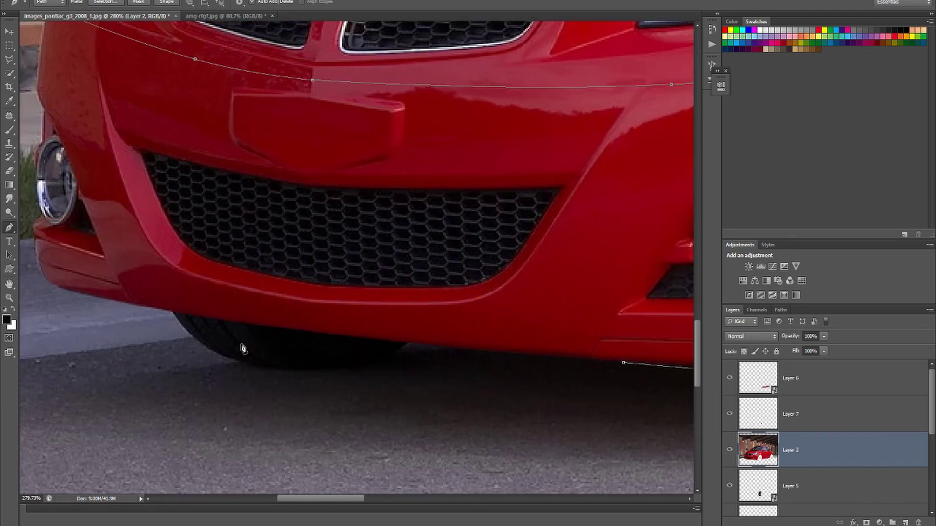
click(157, 313)
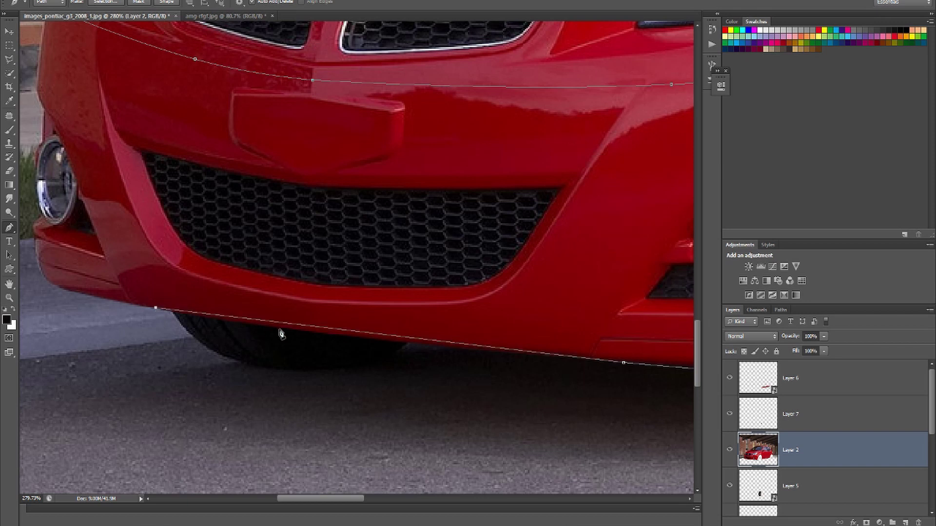
drag(90, 197, 432, 293)
click(378, 334)
drag(412, 355, 438, 396)
Step: Continue the bumper outline around the left fog light, adding a curved anchor above it
click(439, 394)
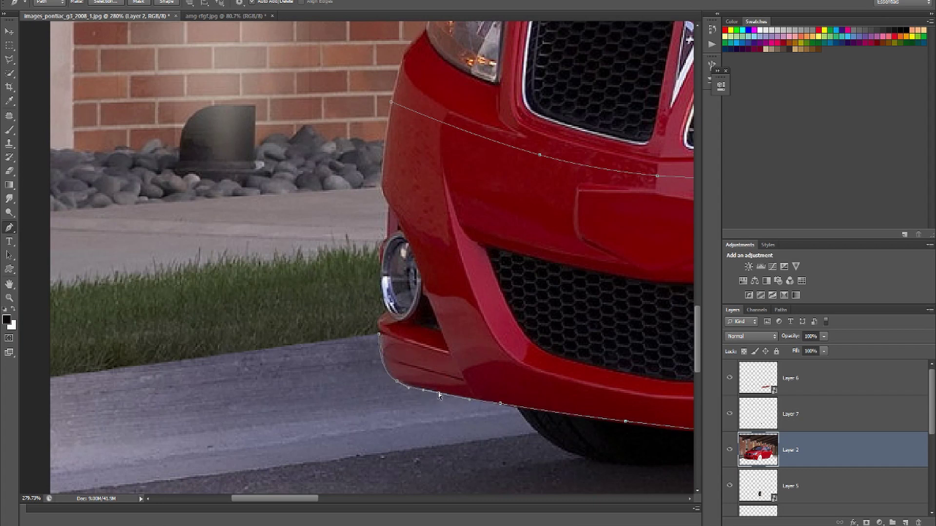
scroll(366, 318, up, 5)
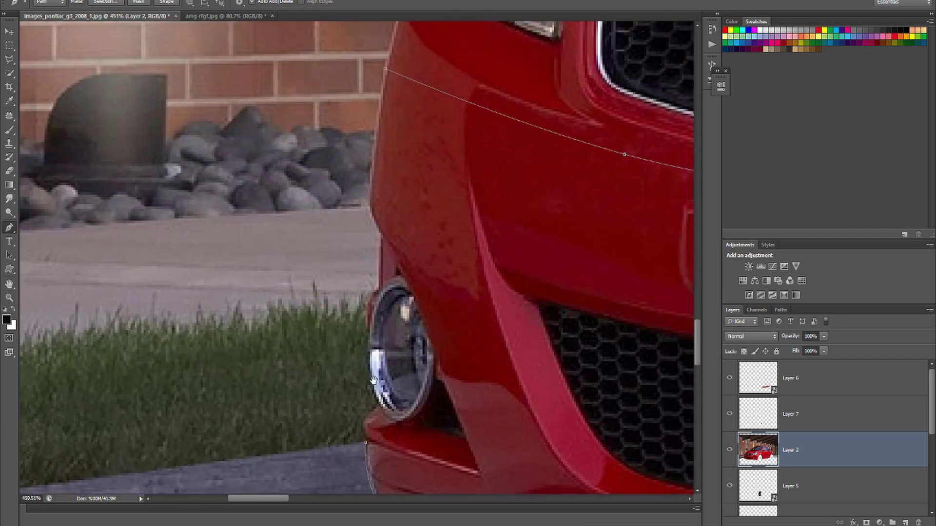
drag(373, 380, 254, 237)
scroll(211, 324, up, 4)
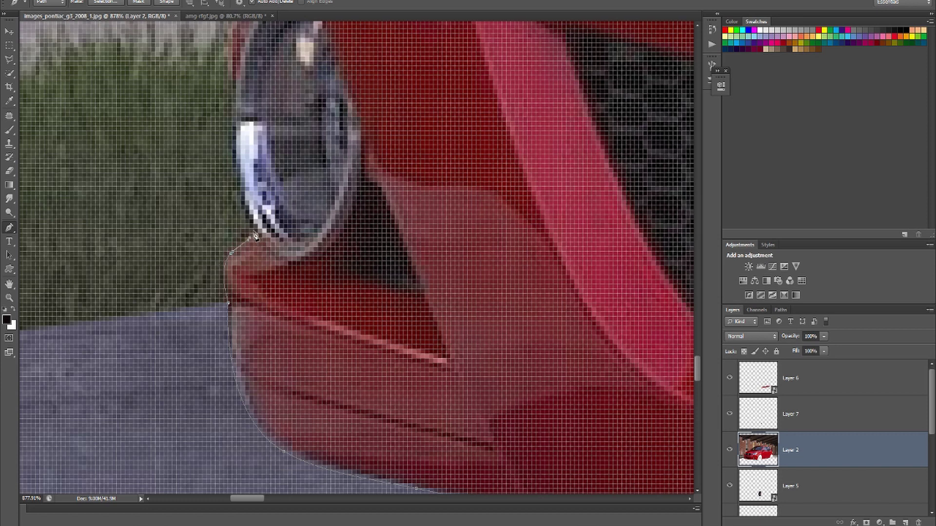
drag(288, 209, 294, 365)
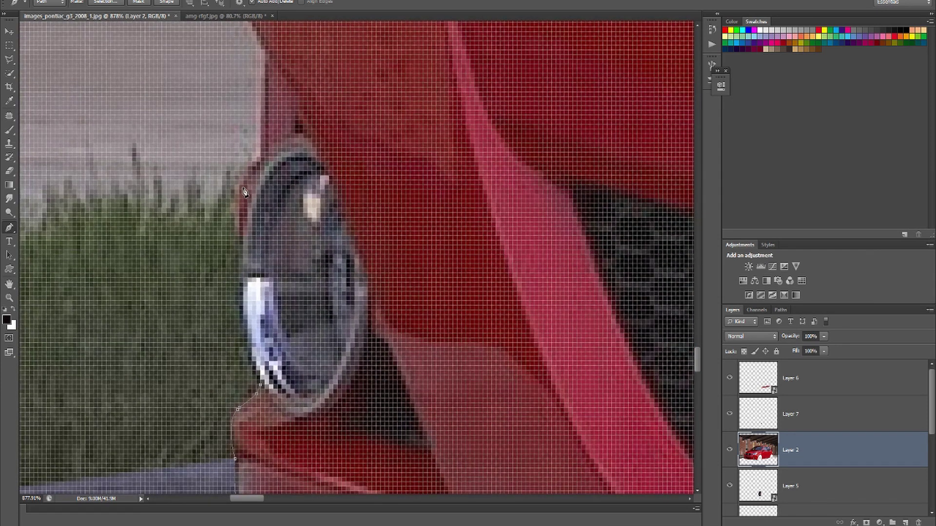
click(239, 241)
drag(254, 334, 244, 340)
drag(261, 157, 300, 153)
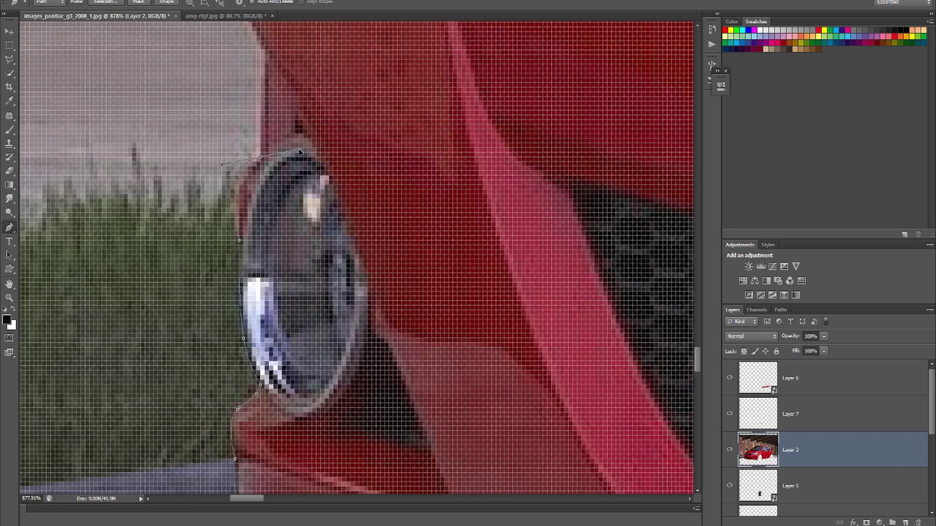
alt+click(262, 158)
Step: Trace the bumper's side above the fog light and load the closed path as a selection
drag(266, 56, 345, 308)
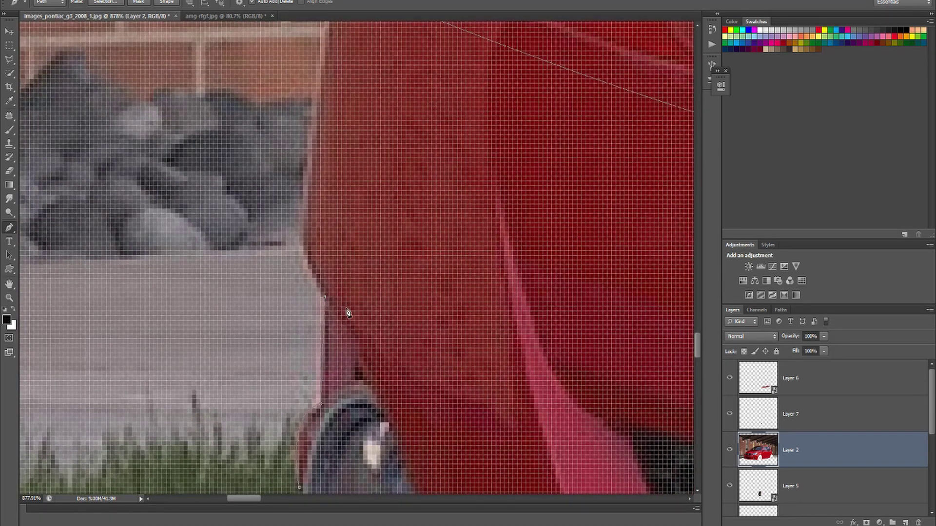
click(300, 195)
drag(306, 215, 300, 259)
drag(338, 107, 338, 272)
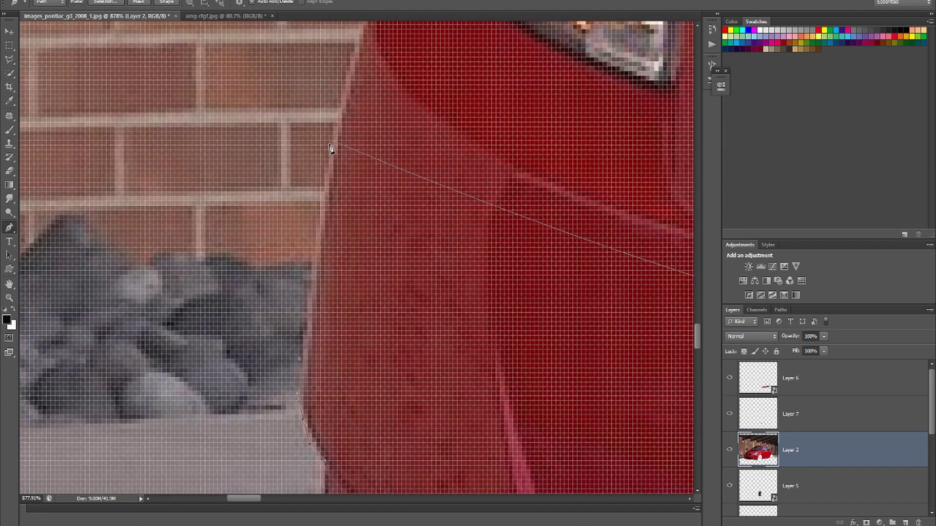
key(ctrl+Return)
scroll(317, 236, down, 10)
scroll(254, 170, down, 3)
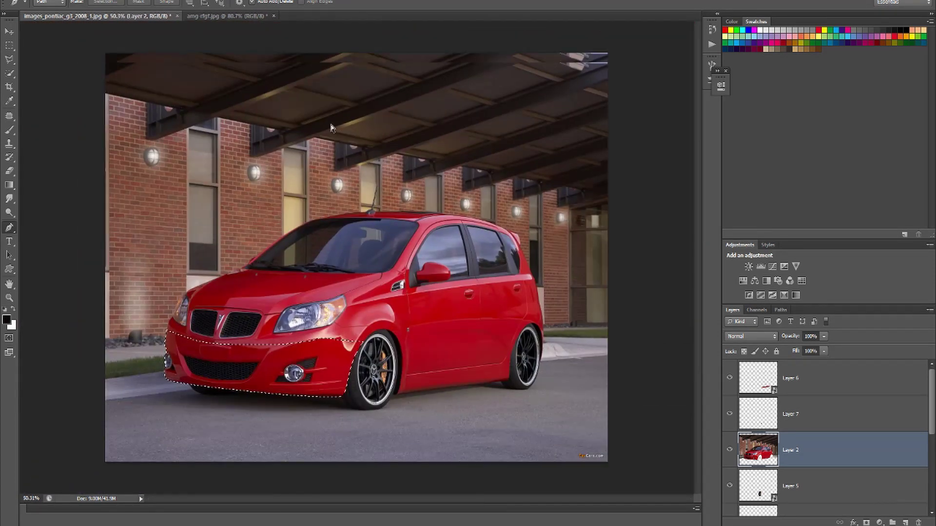
Step: Copy the selected bumper to Layer 8 and convert it to a smart object
key(ctrl+j)
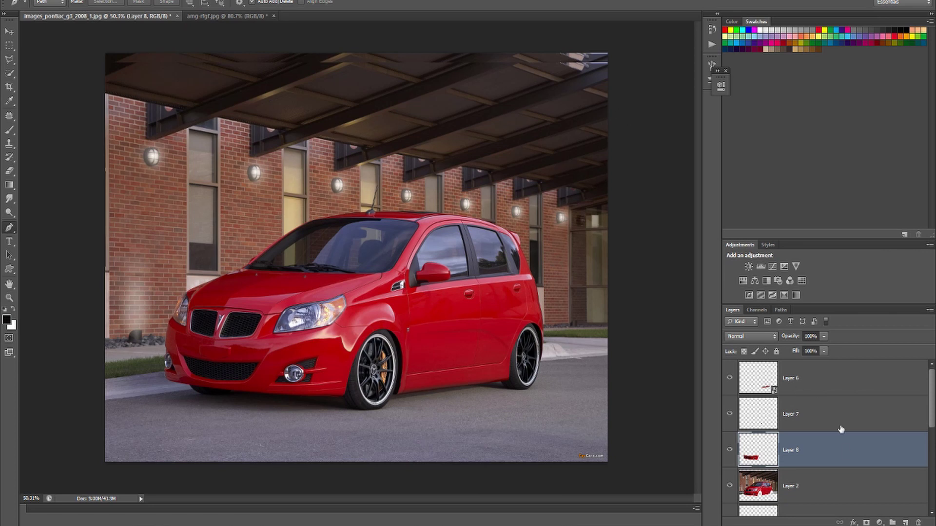
right_click(845, 459)
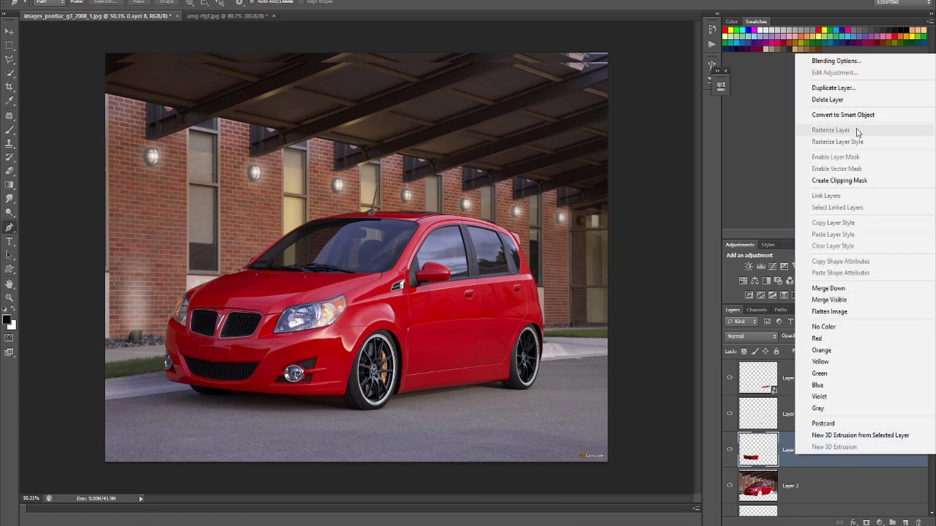
click(851, 115)
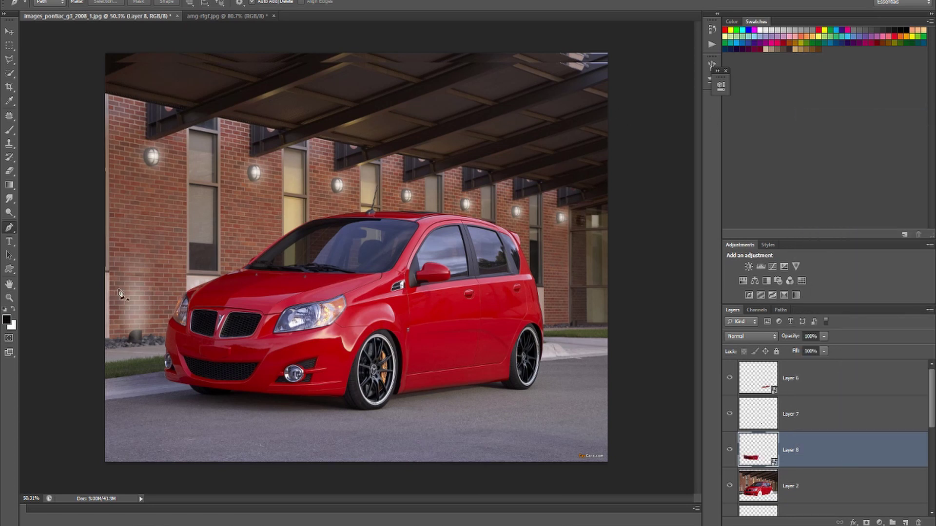
Step: Free-transform the bumper copy, stretching it down toward the ground to 10.83 cm tall
key(ctrl+t)
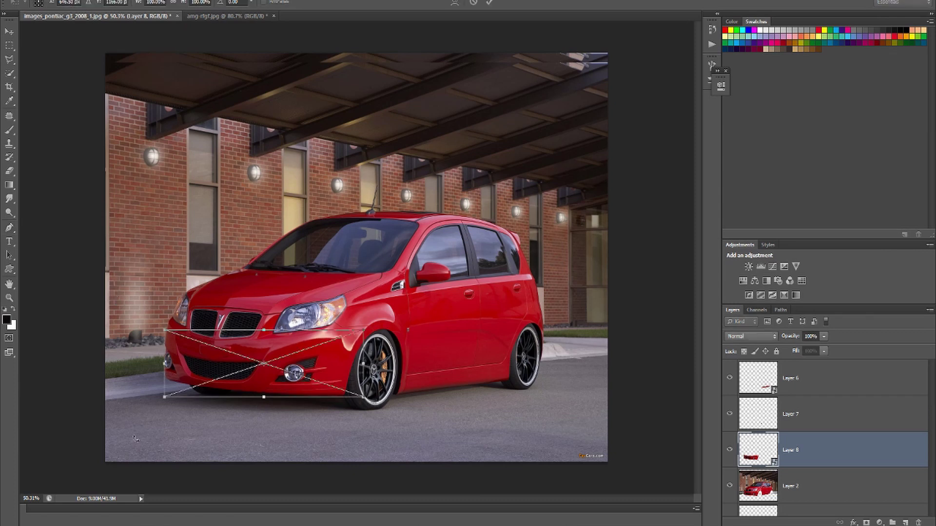
scroll(217, 358, up, 4)
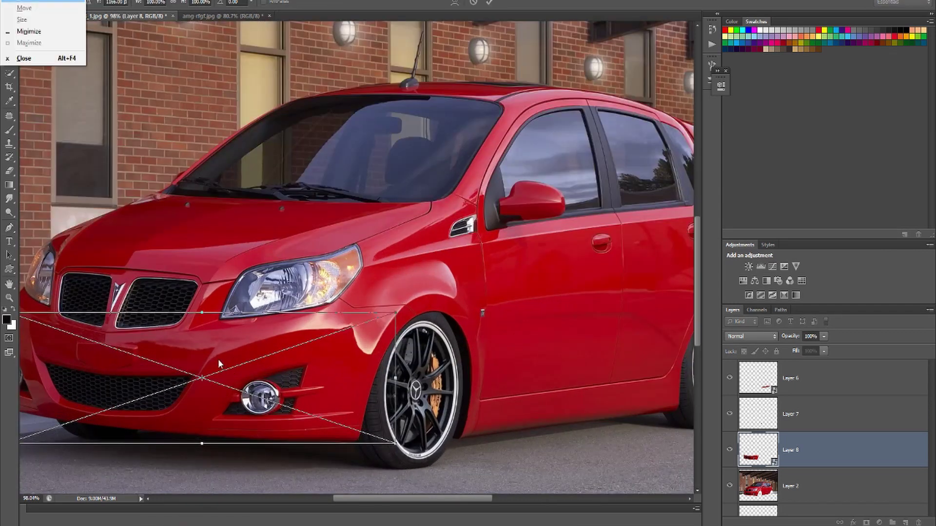
drag(218, 359, 451, 271)
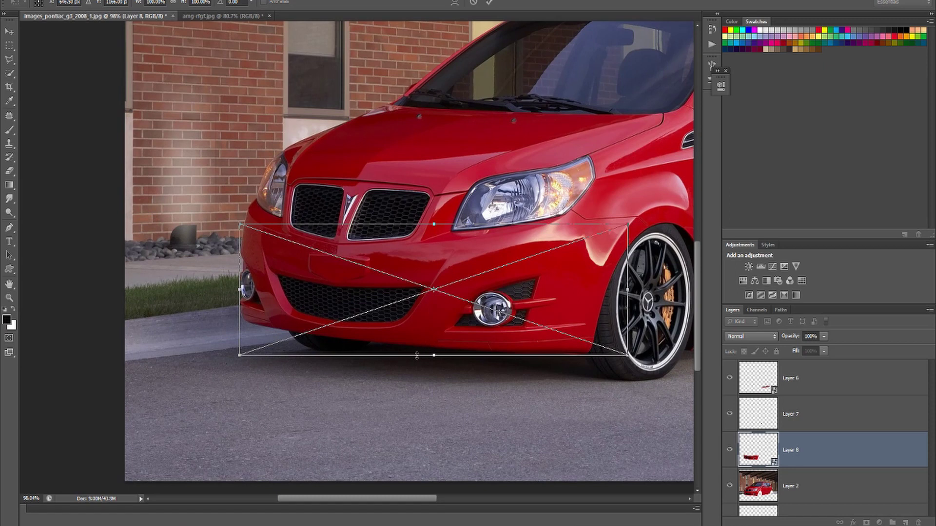
drag(434, 356, 441, 385)
scroll(360, 351, up, 5)
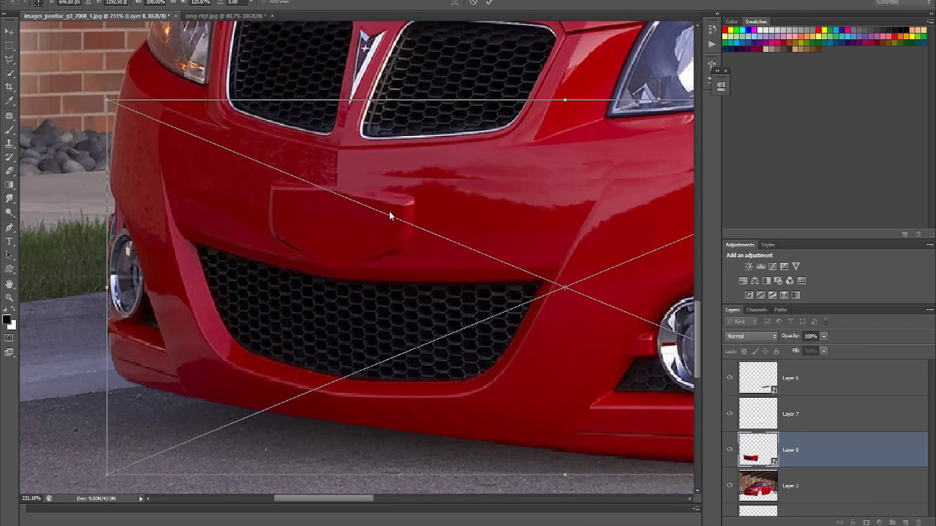
drag(460, 203, 314, 240)
scroll(315, 241, down, 3)
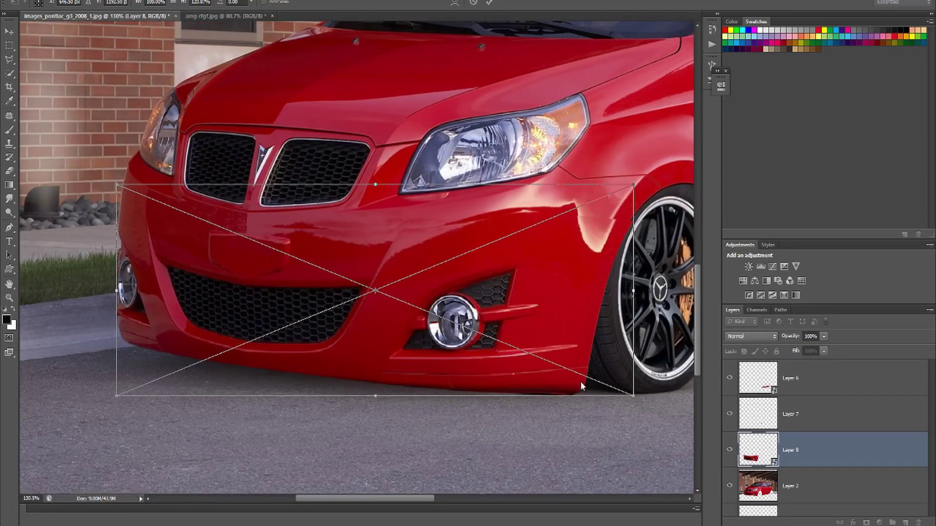
Step: Switch to Warp and bend the bumper's lower right corner and the edge beside the front wheel
right_click(662, 359)
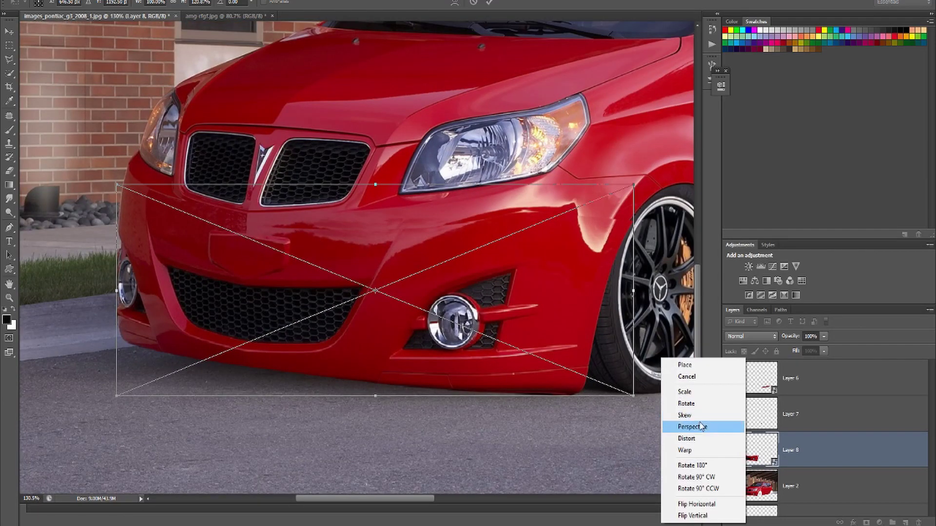
click(701, 451)
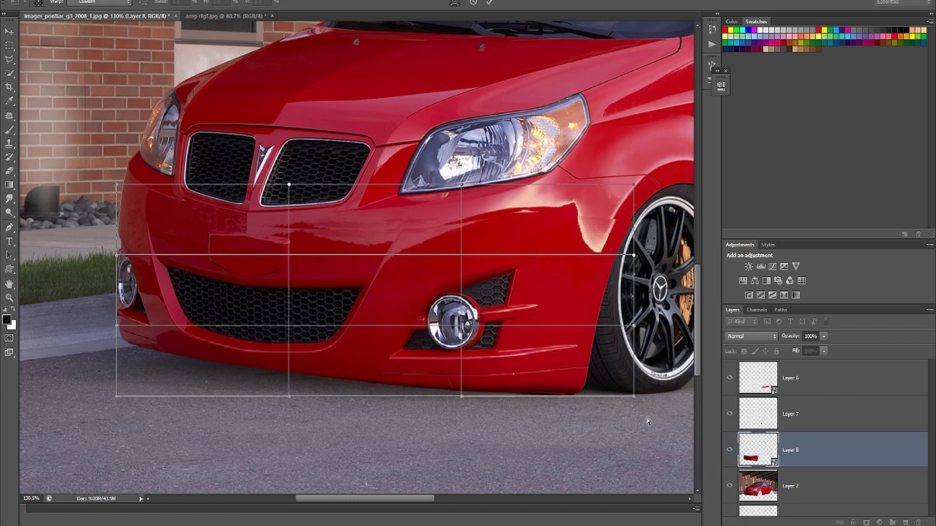
drag(634, 399, 646, 385)
scroll(646, 331, up, 5)
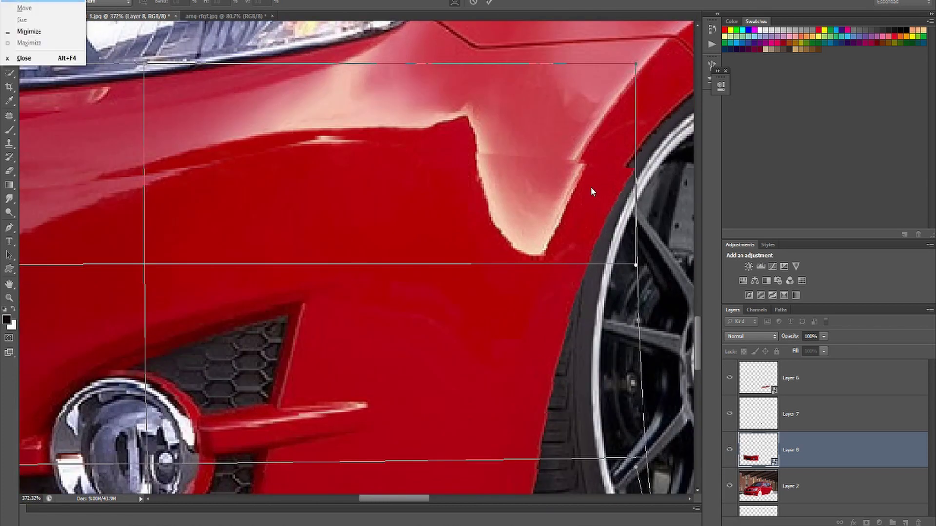
scroll(592, 186, up, 1)
drag(519, 241, 512, 238)
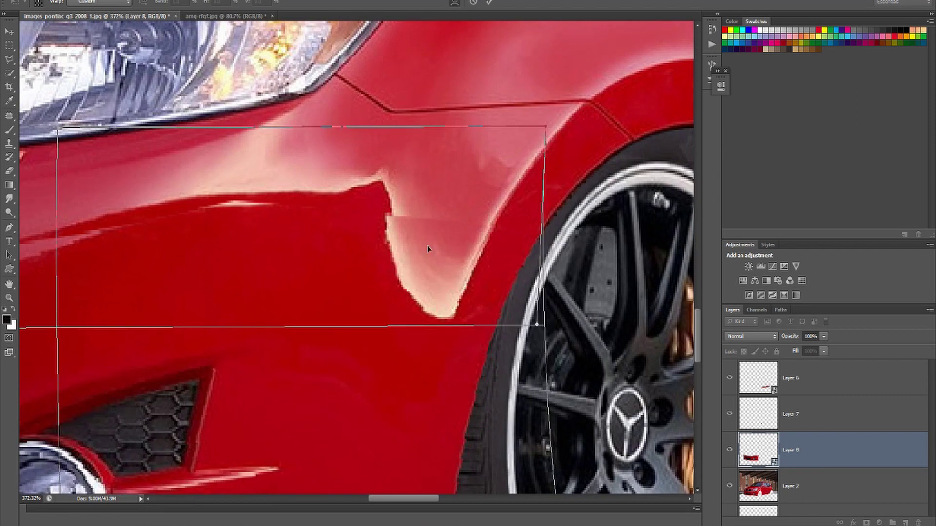
drag(390, 206, 396, 209)
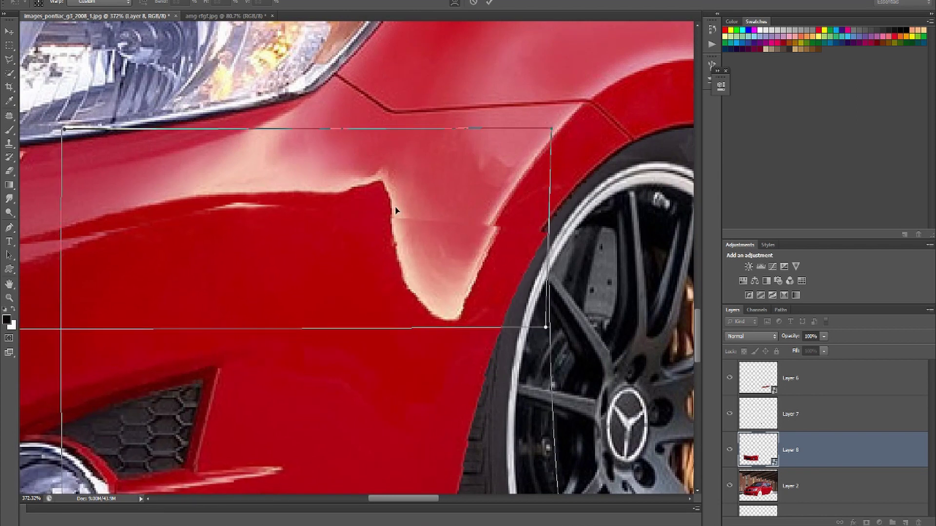
drag(396, 211, 396, 201)
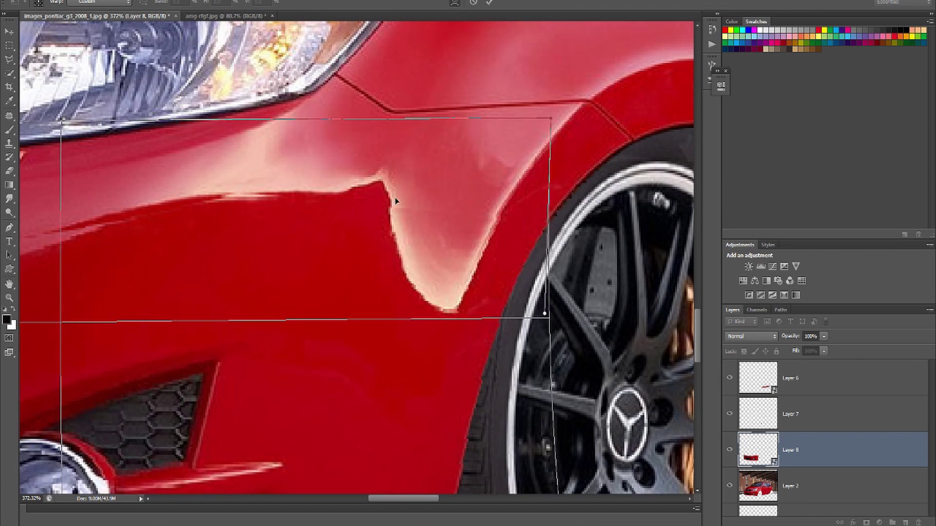
Step: Pull the warped bumper's lower left corner down toward the road
scroll(370, 334, down, 3)
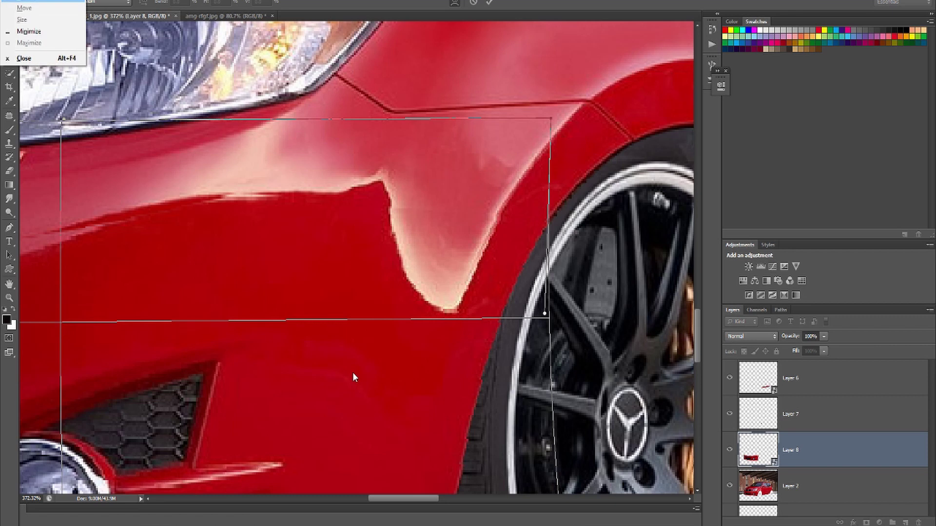
scroll(356, 376, down, 3)
scroll(355, 374, down, 2)
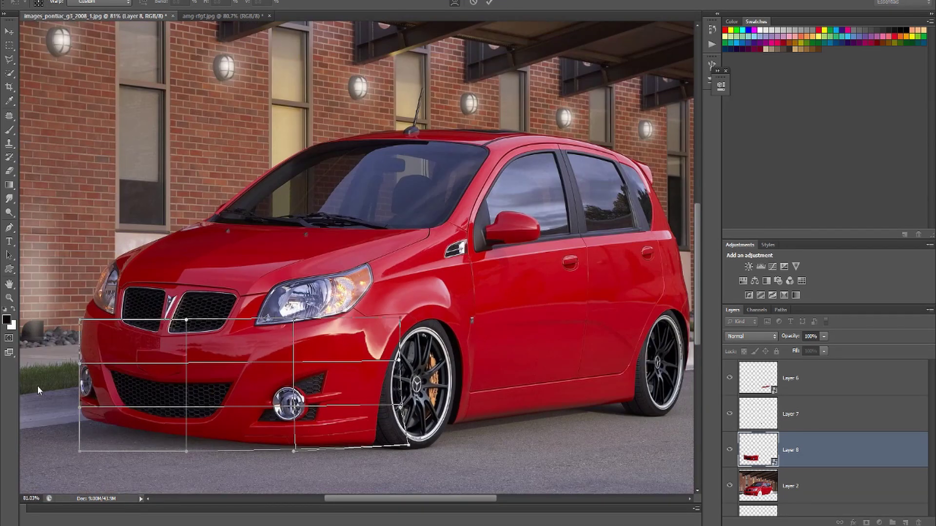
scroll(72, 453, left, 2)
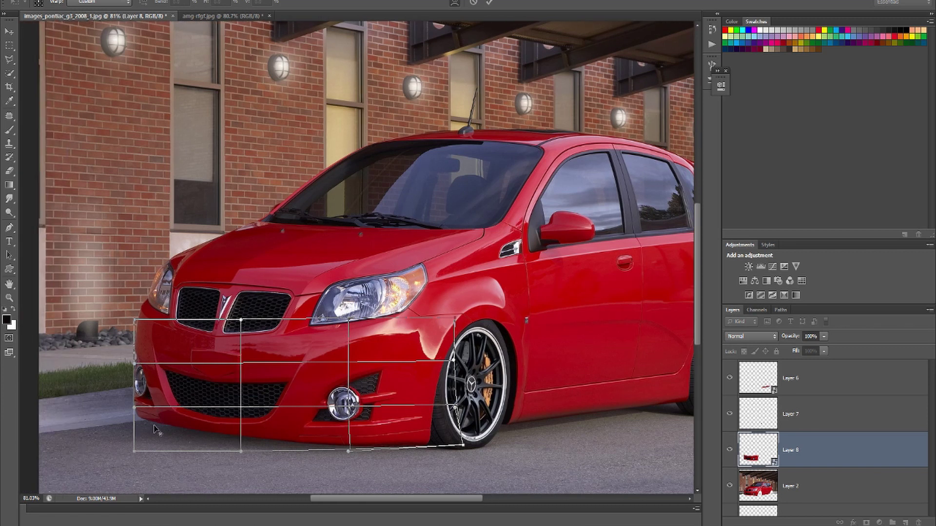
scroll(154, 429, up, 4)
drag(139, 402, 273, 218)
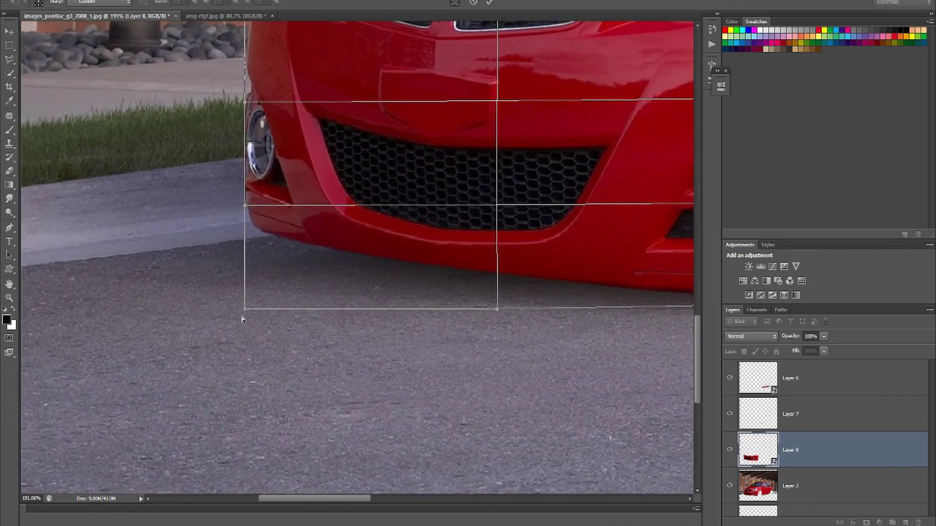
drag(247, 313, 244, 324)
scroll(298, 295, down, 5)
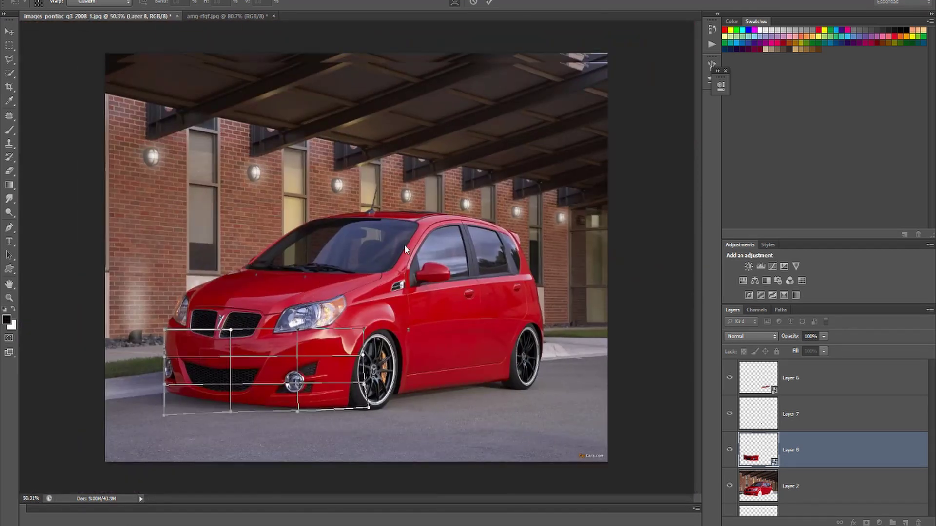
key(alt+space)
key(Return)
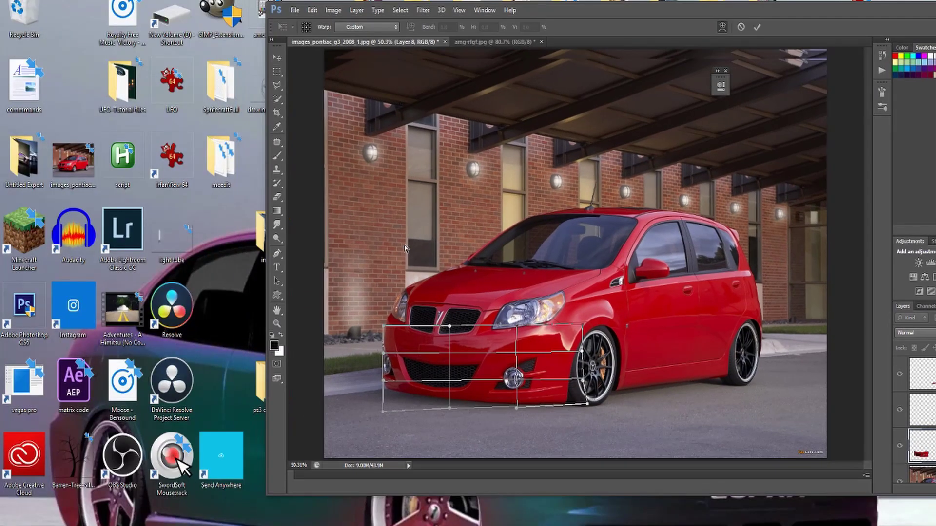
double_click(714, 15)
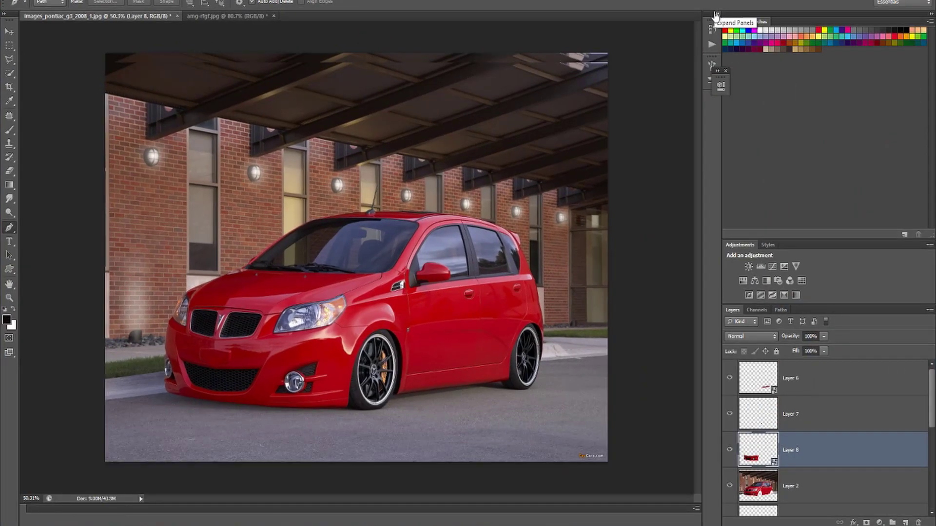
key(f)
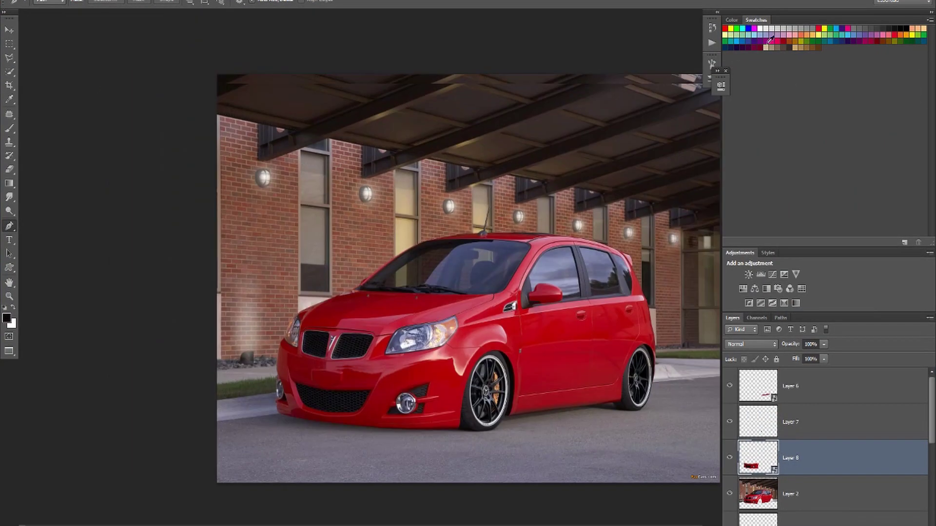
click(725, 70)
drag(538, 267, 448, 279)
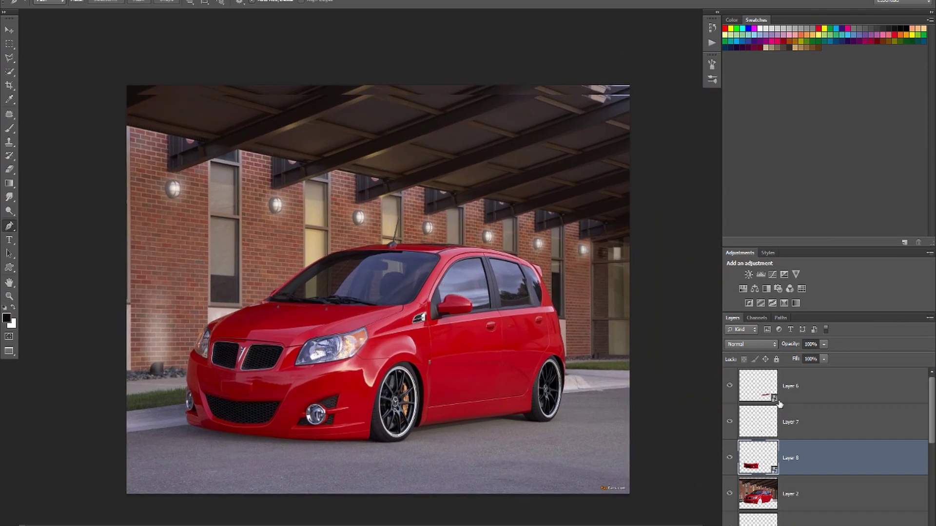
click(730, 458)
click(730, 458)
click(730, 458)
click(730, 458)
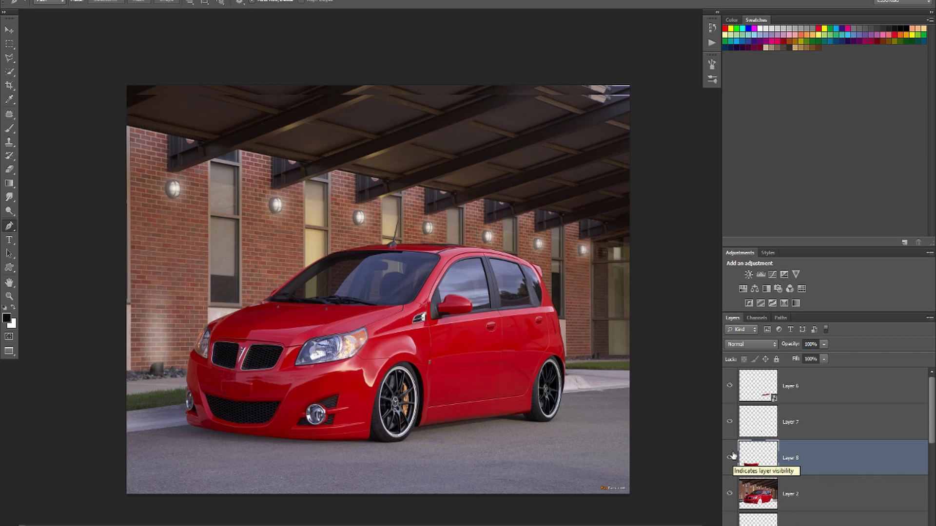
Step: Rotate Layer 6's side skirt about 10.8°, raise it under the doors and nudge it right
click(818, 393)
scroll(475, 415, up, 5)
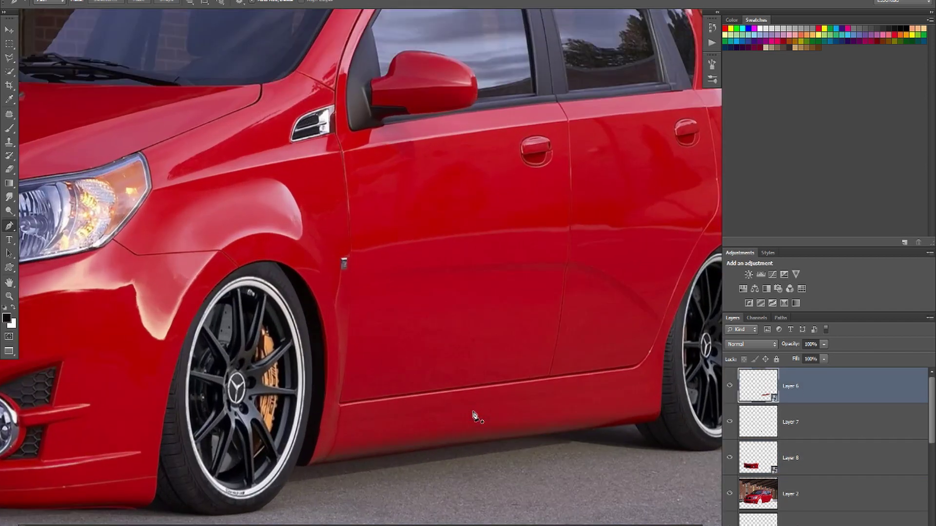
key(ctrl+t)
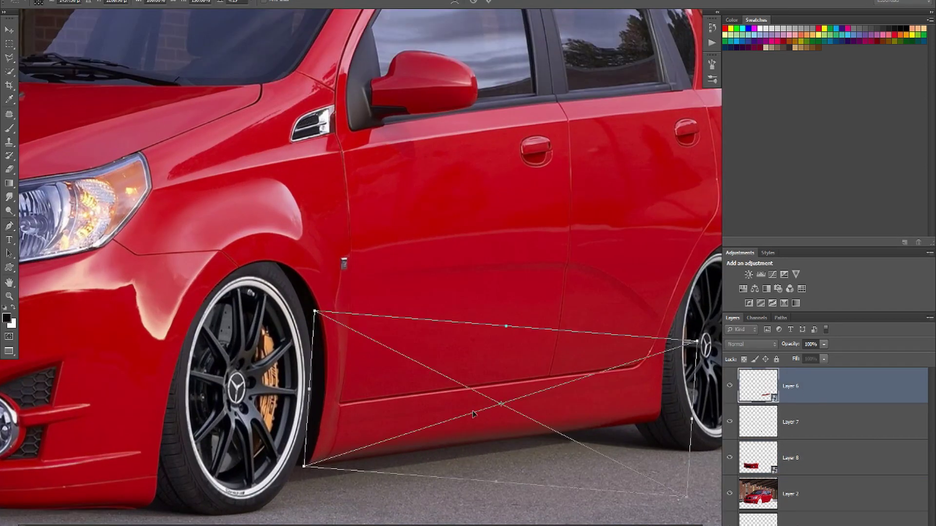
drag(473, 415, 429, 398)
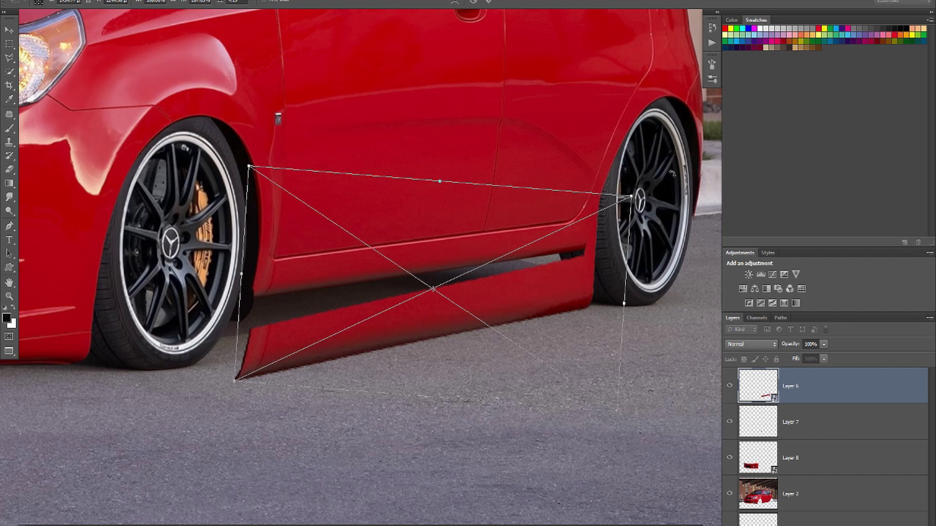
drag(665, 175, 672, 191)
drag(547, 266, 552, 238)
key(Right)
key(Right)
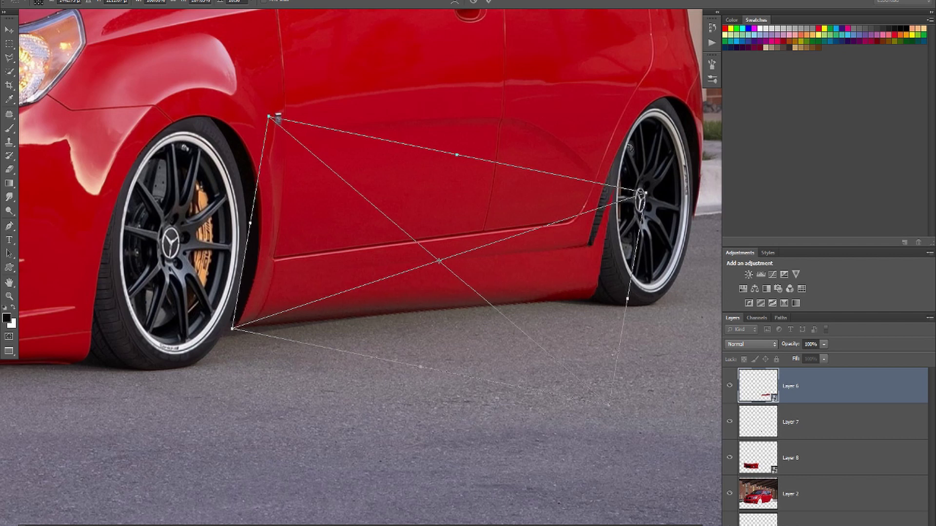
Step: Warp the skirt, pulling its rear top corner into the arch and lifting its lower edge, then apply
right_click(656, 143)
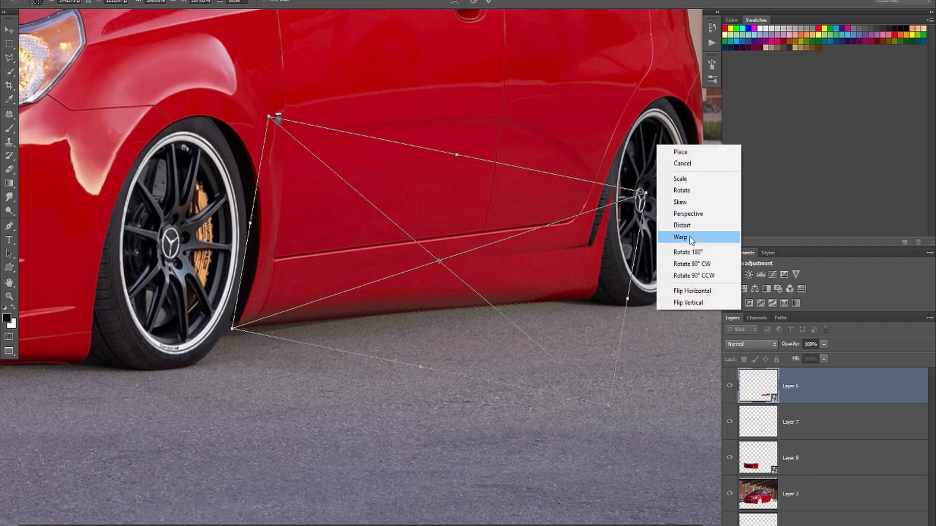
click(680, 236)
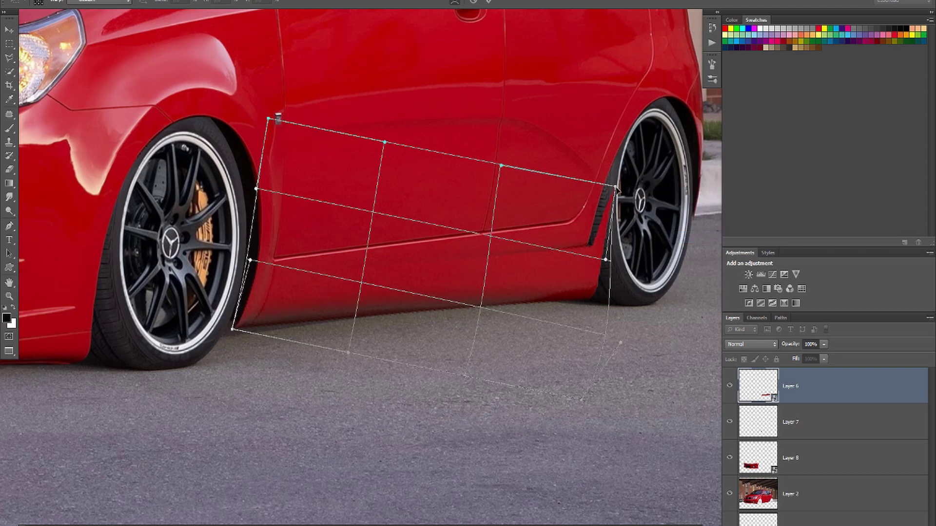
drag(616, 188, 603, 166)
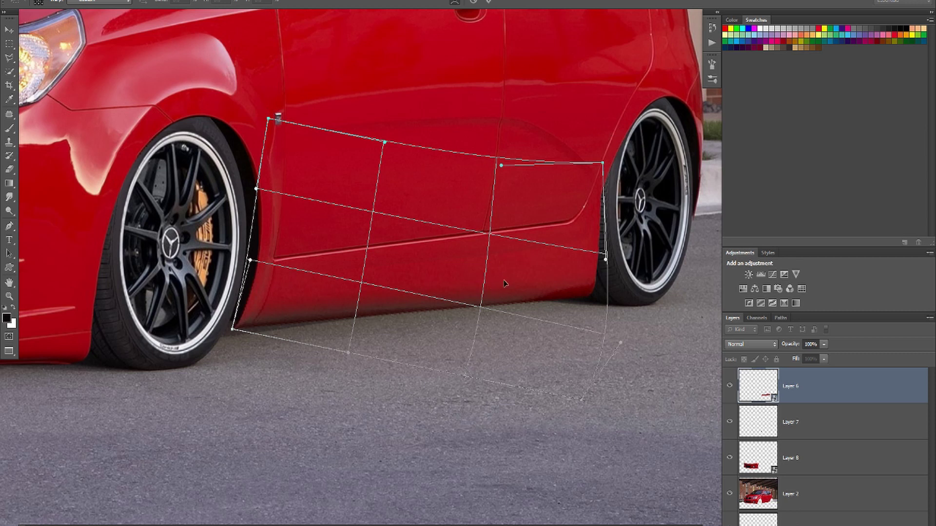
drag(510, 278, 512, 271)
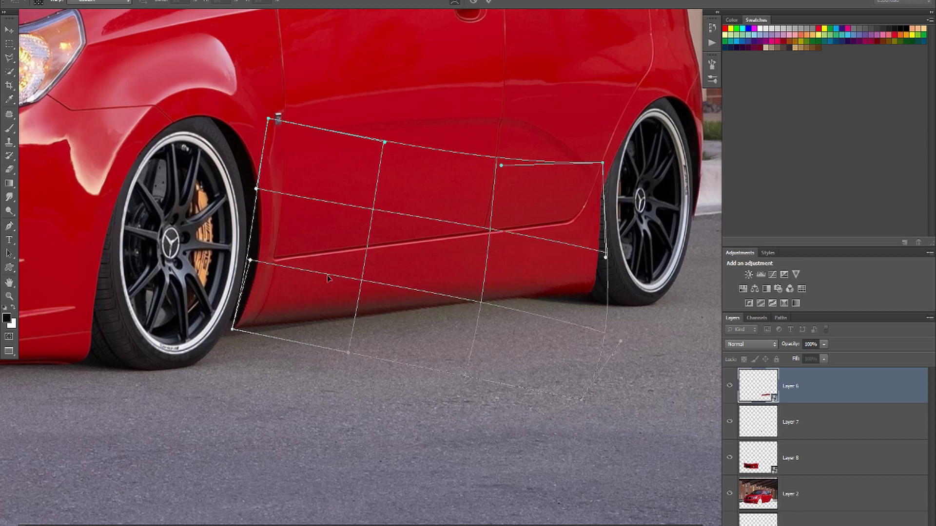
key(Return)
Step: Re-warp the skirt, stretching its front corner down against the front wheel
key(p)
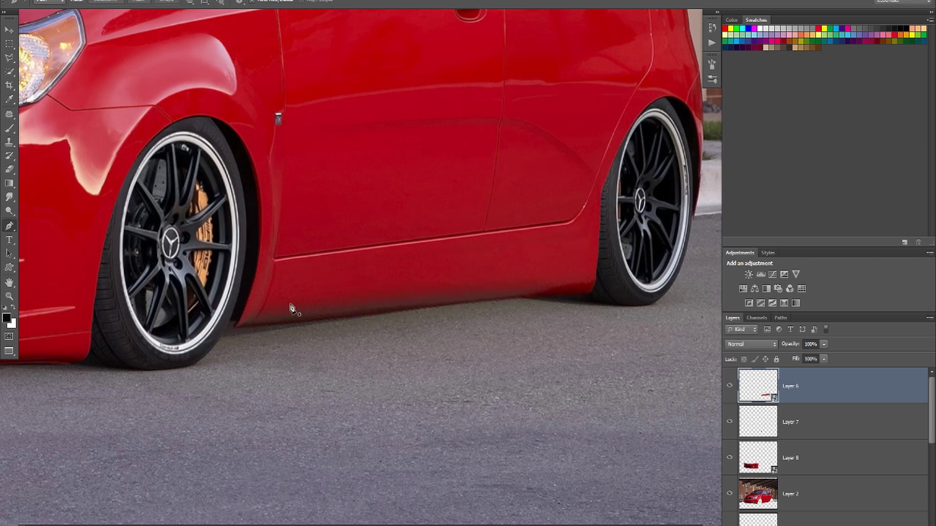
scroll(291, 309, down, 6)
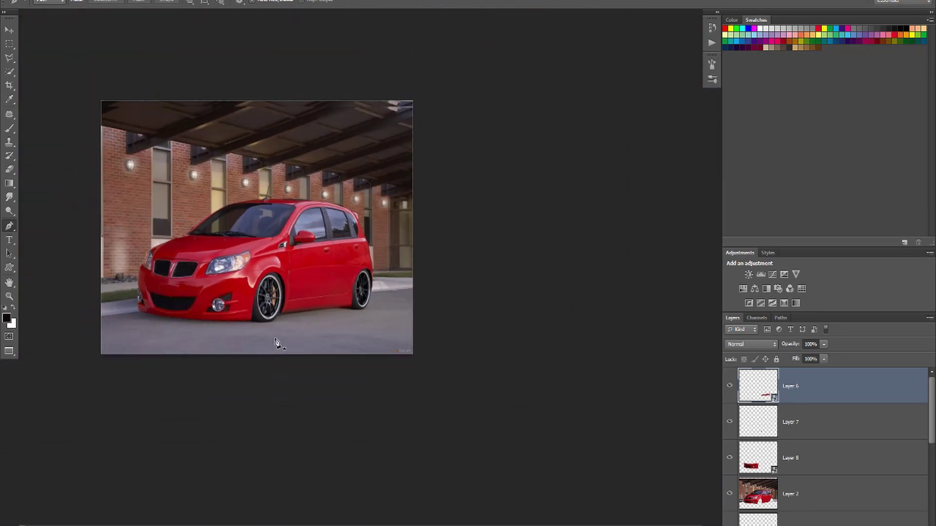
scroll(281, 312, up, 2)
scroll(282, 312, up, 3)
scroll(328, 255, up, 2)
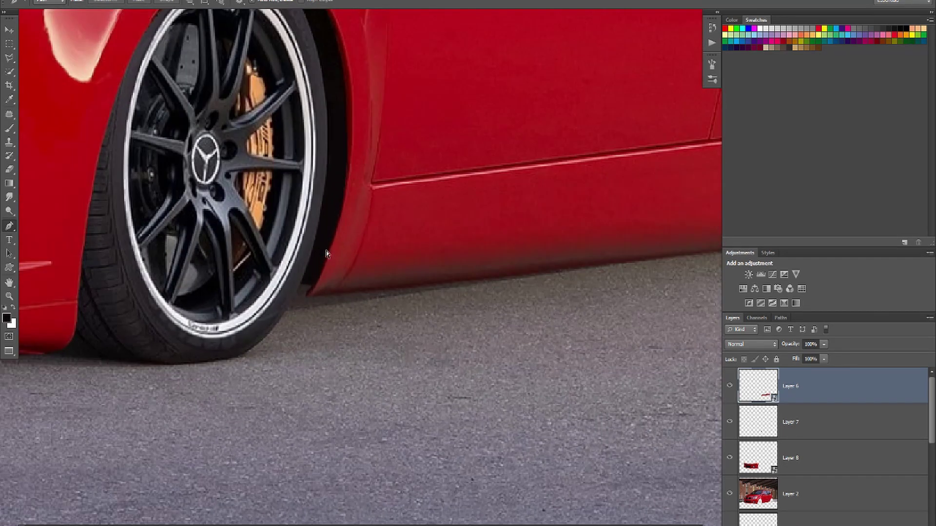
key(ctrl+t)
right_click(365, 223)
click(398, 316)
drag(304, 297, 303, 318)
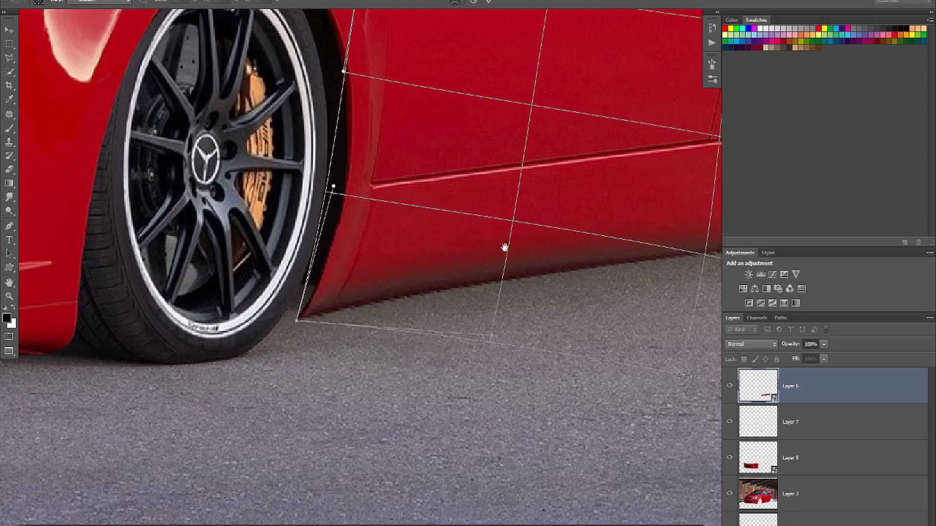
key(space)
drag(476, 250, 218, 292)
Step: Fit the skirt's rear edge and top corner to the rear arch and apply the warp
drag(576, 261, 589, 236)
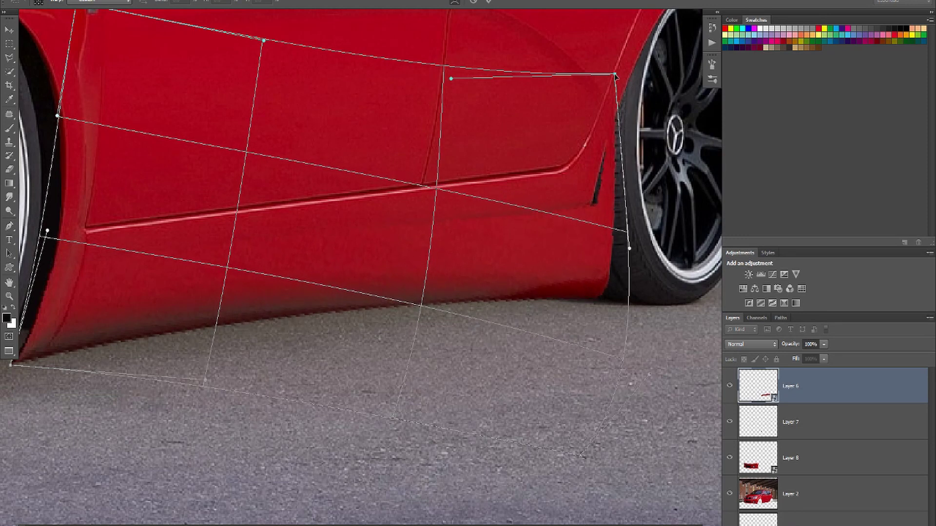
drag(615, 76, 591, 63)
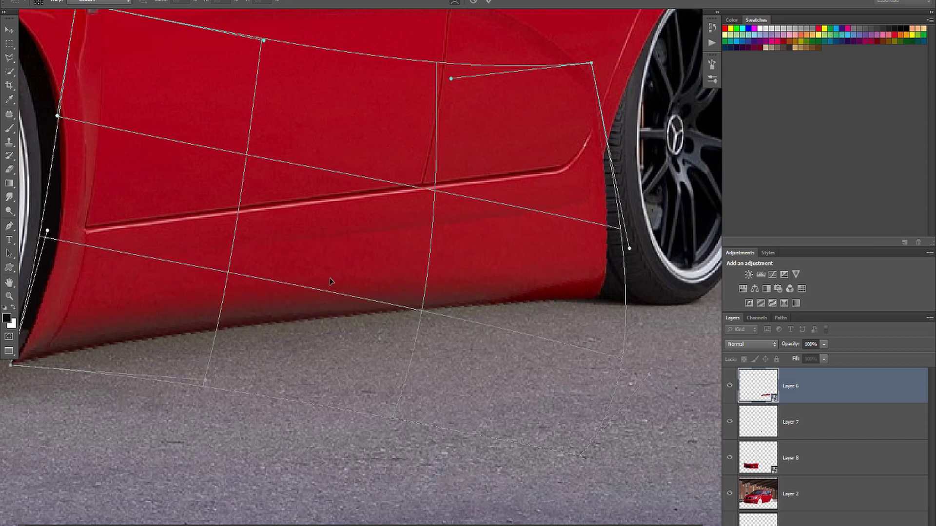
scroll(341, 278, down, 2)
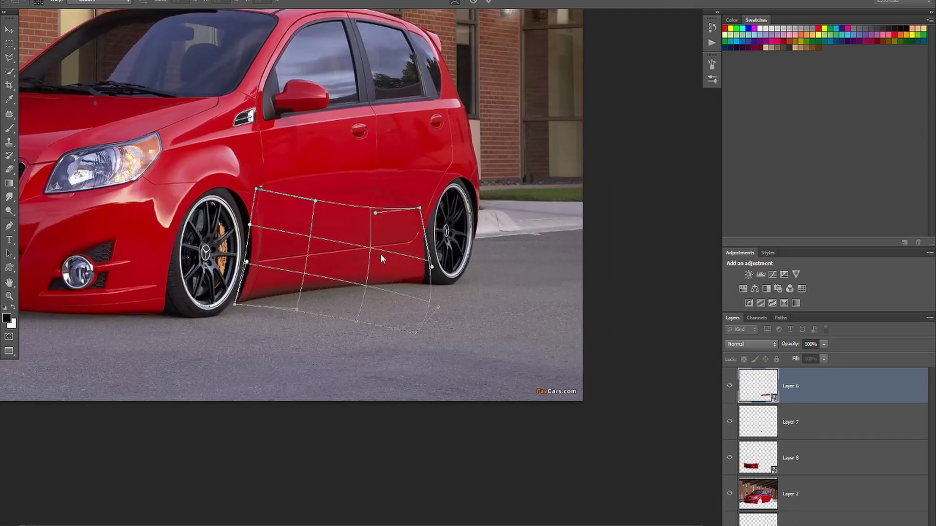
key(alt+space)
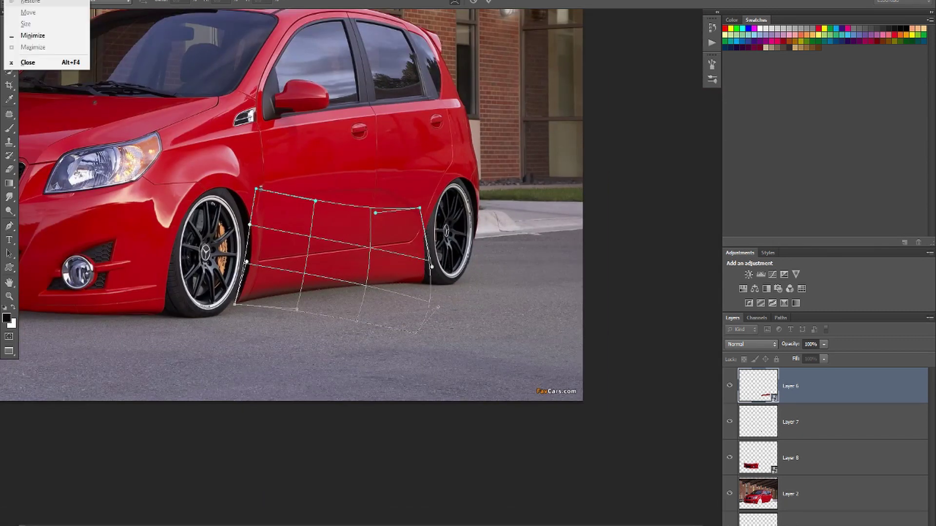
key(Escape)
key(Return)
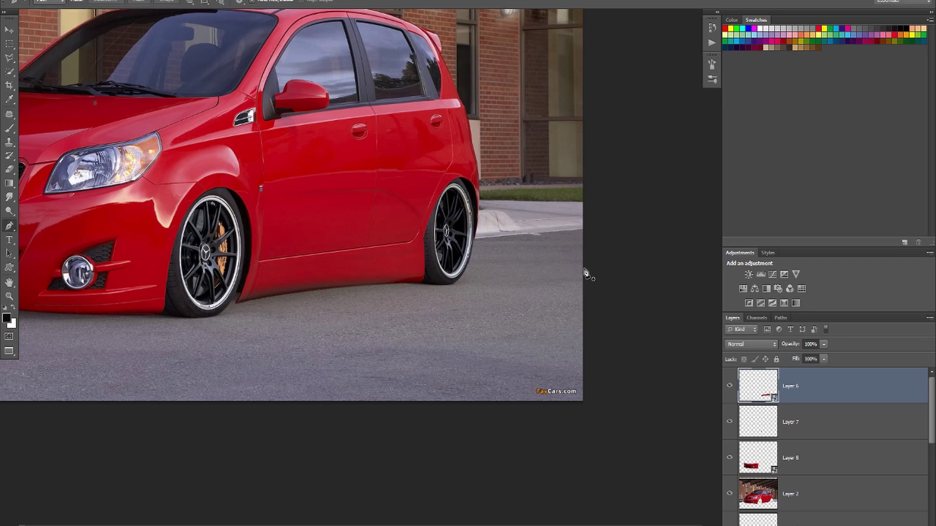
scroll(428, 251, up, 2)
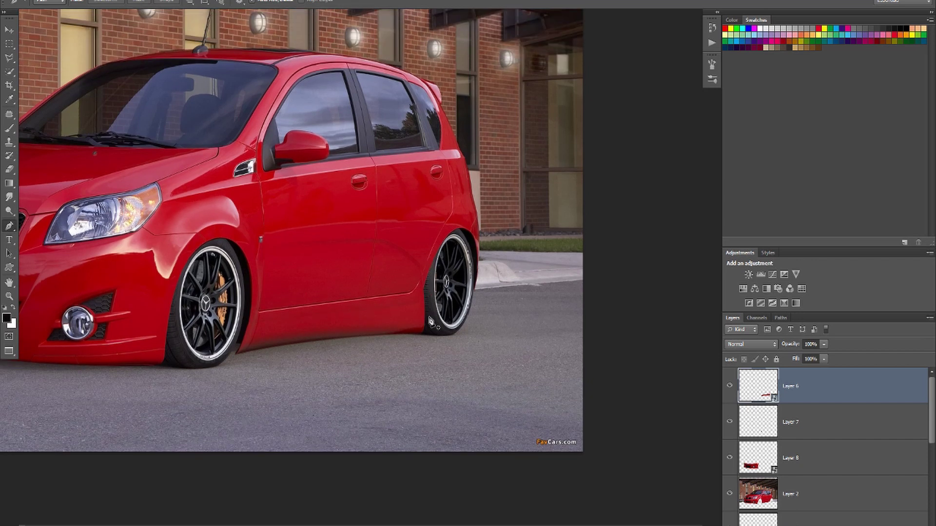
scroll(430, 306, up, 3)
scroll(430, 306, up, 2)
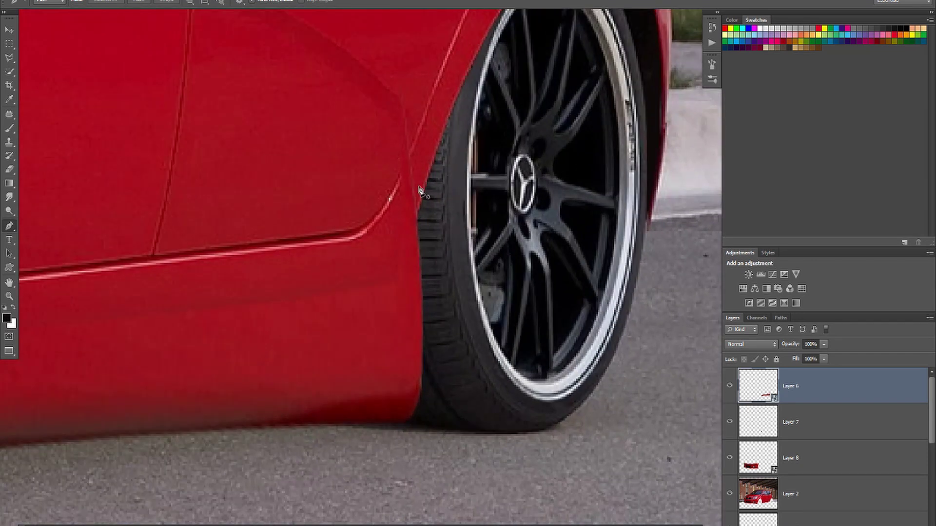
Step: Pen-trace around the tyre edge, select it and mask the overlapping skirt out of Layer 6
click(419, 208)
drag(414, 316, 413, 411)
click(411, 434)
click(456, 438)
drag(483, 214, 470, 202)
click(420, 209)
key(ctrl+Return)
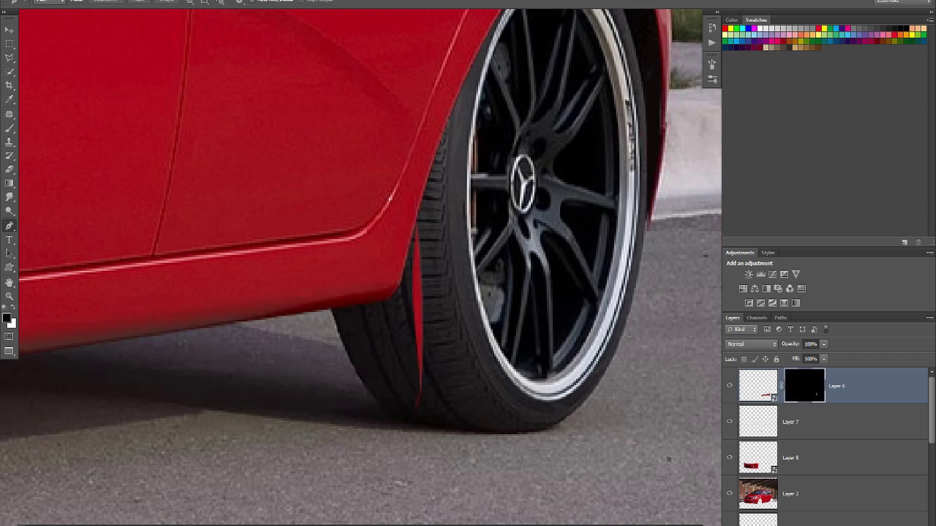
key(ctrl+i)
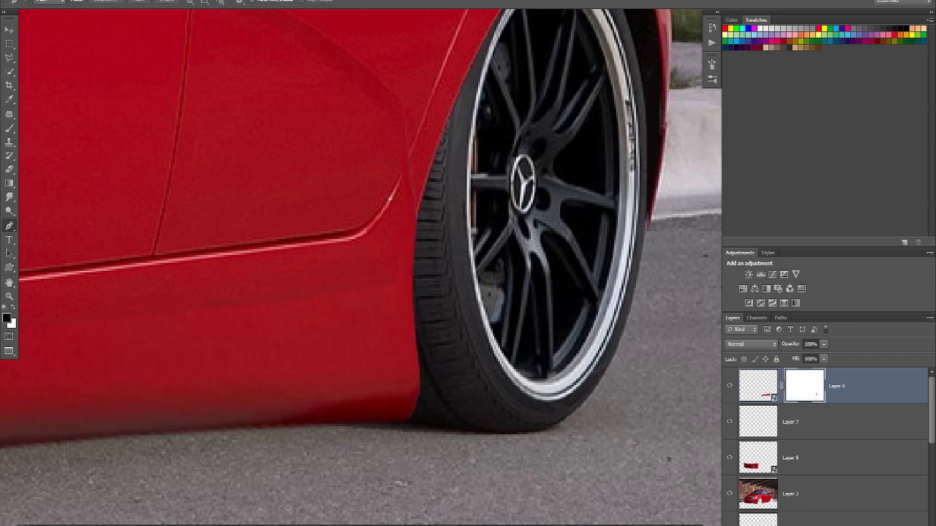
scroll(511, 276, down, 10)
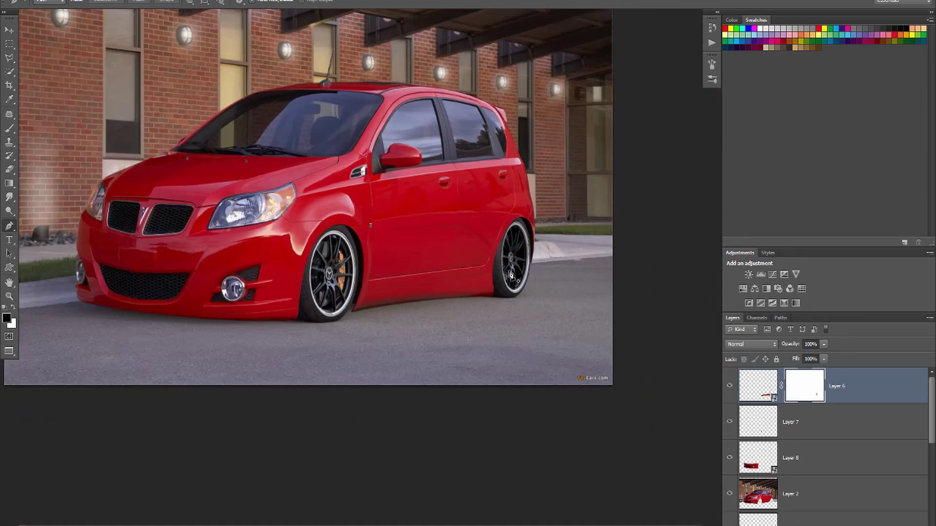
Step: On Layer 7, outline the gap behind the front wheel and make it a selection
scroll(511, 275, down, 1)
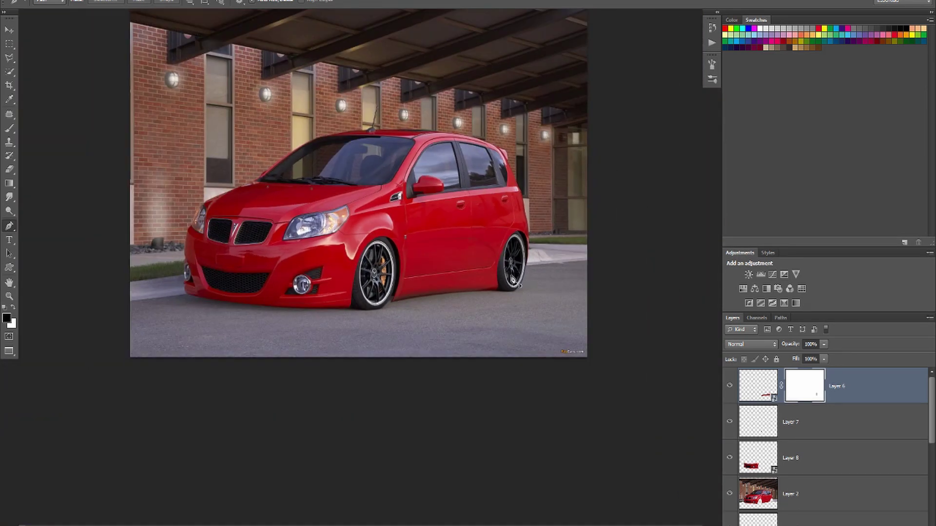
scroll(385, 308, up, 4)
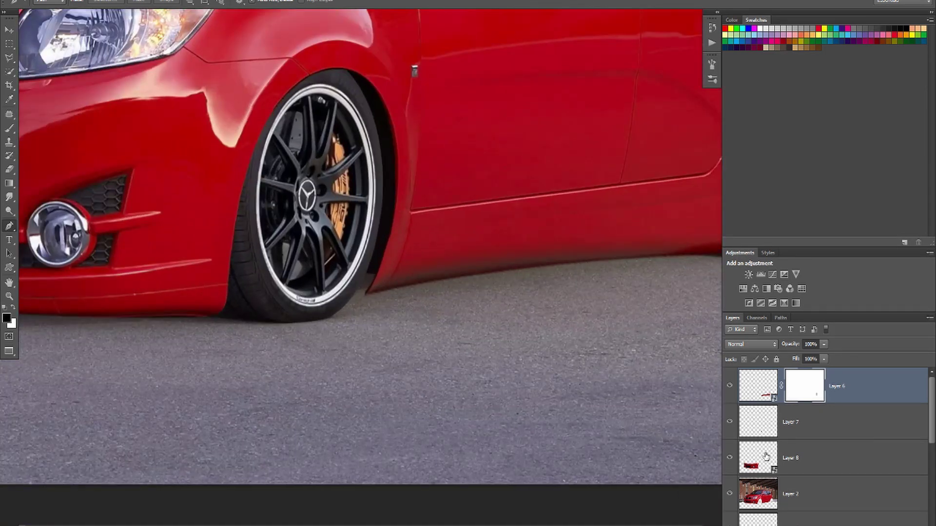
click(766, 429)
scroll(768, 518, down, 1)
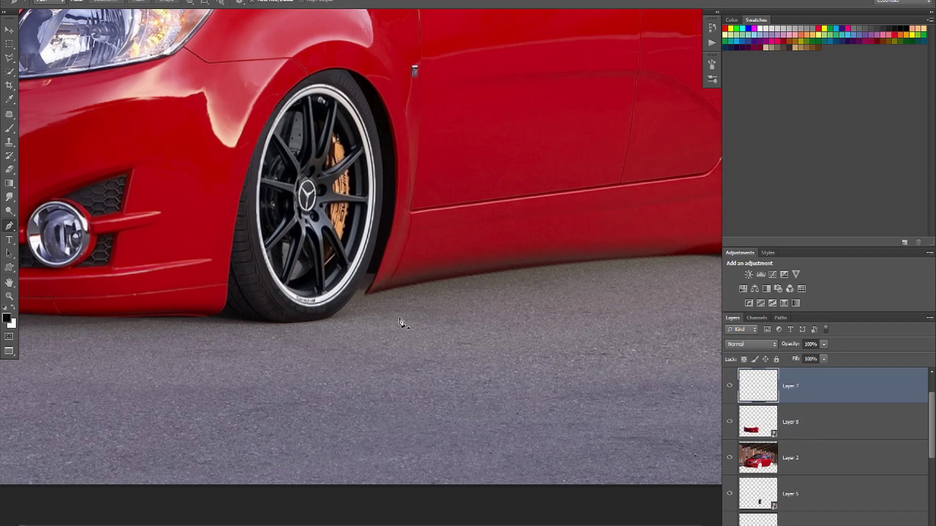
scroll(405, 342, up, 3)
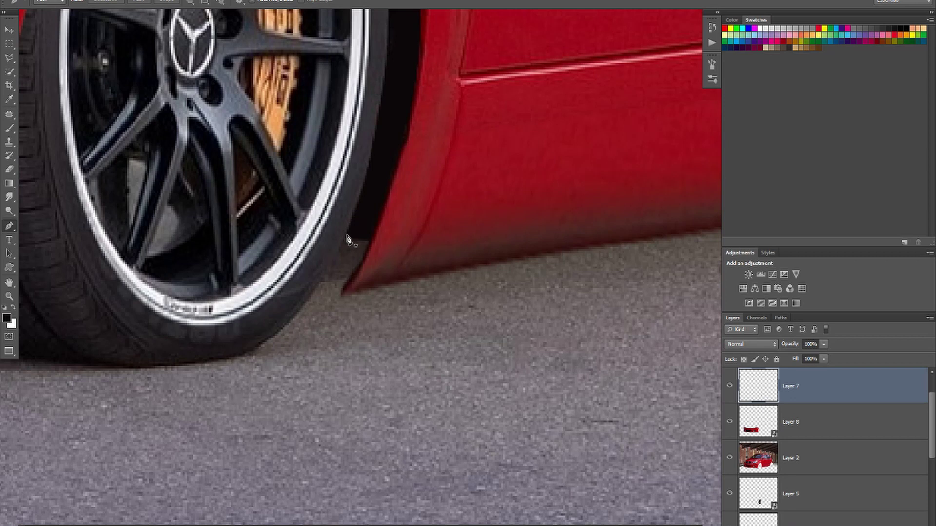
click(347, 236)
click(312, 293)
click(383, 240)
click(375, 224)
key(ctrl+Return)
Step: Brush the selected gap black, deselect, and pan to show the whole car
click(15, 128)
mouse_move(386, 188)
mouse_down()
mouse_move(360, 263)
mouse_move(387, 188)
mouse_up()
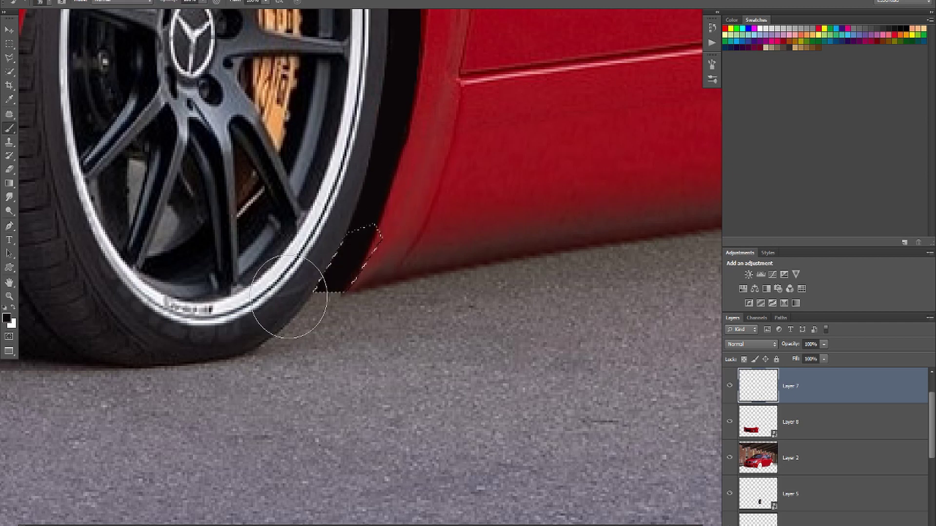
key(ctrl+d)
scroll(433, 168, down, 2)
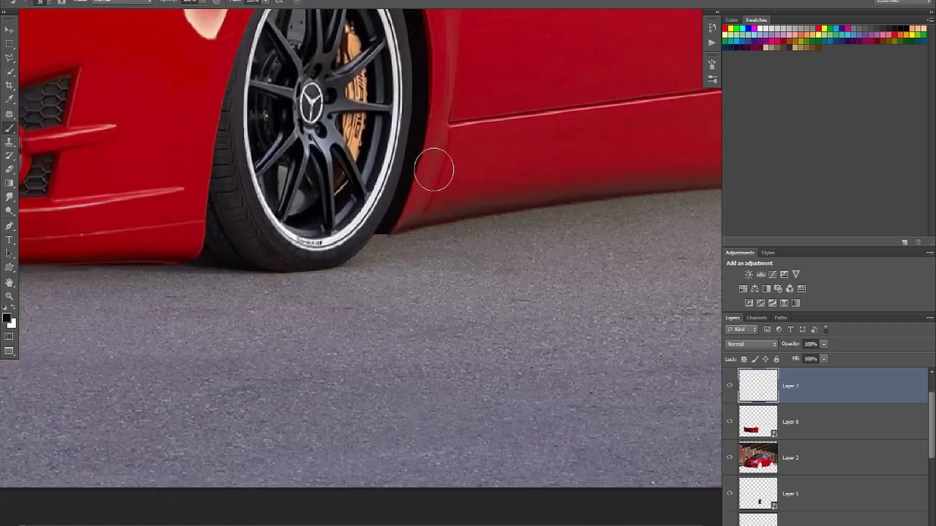
scroll(434, 170, down, 5)
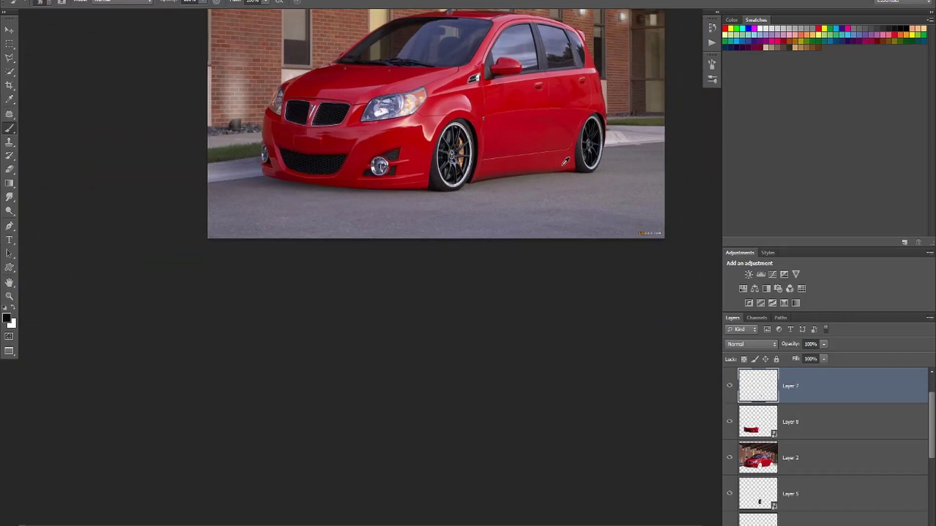
scroll(566, 163, down, 2)
scroll(560, 170, up, 4)
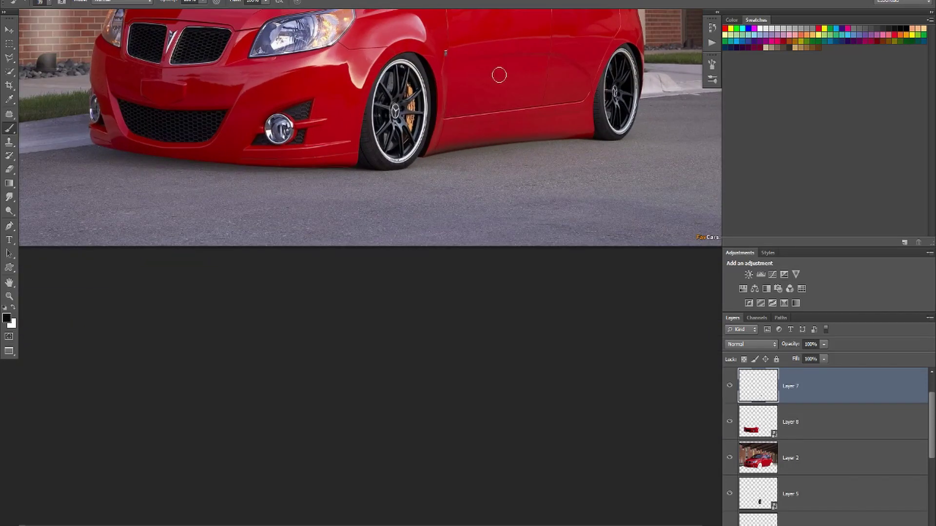
drag(499, 74, 450, 209)
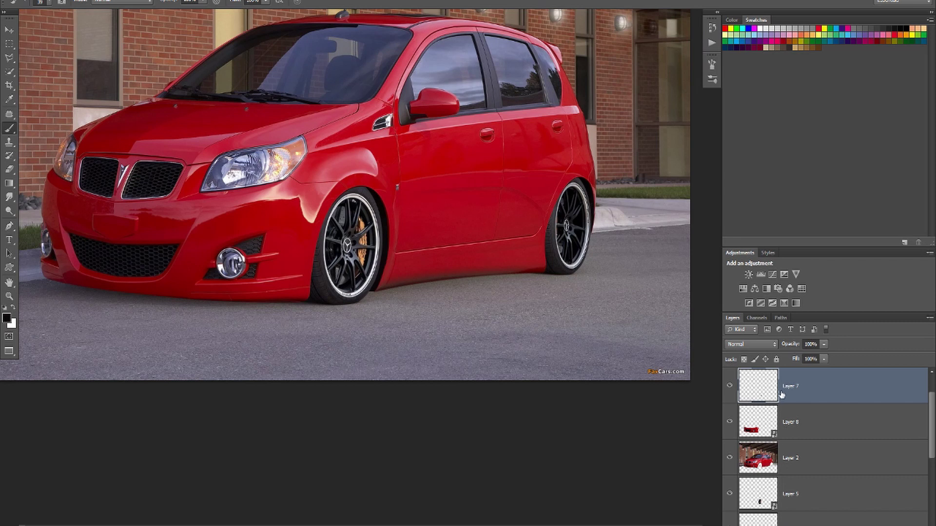
Step: Add a new Layer 9 and select a strip along the lower door panel and sill
key(ctrl+shift+alt+n)
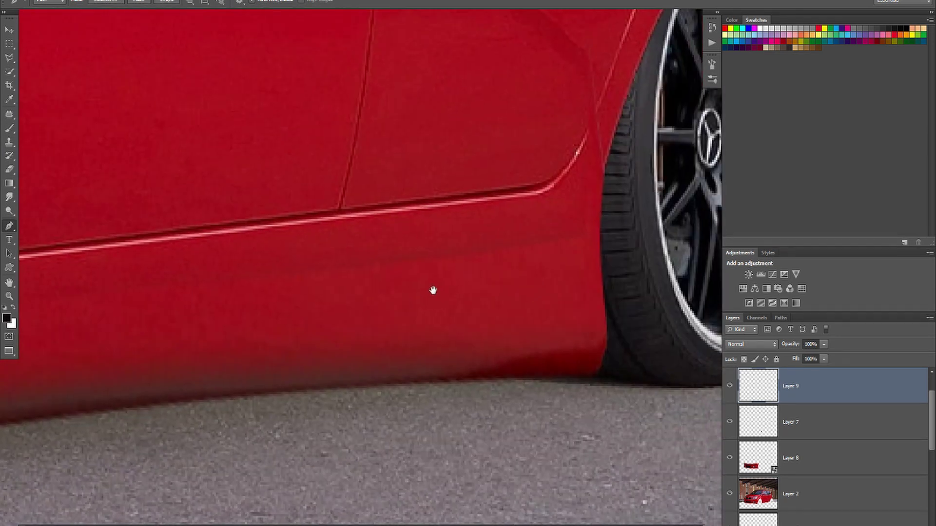
click(594, 251)
click(591, 215)
click(452, 222)
key(ctrl+Return)
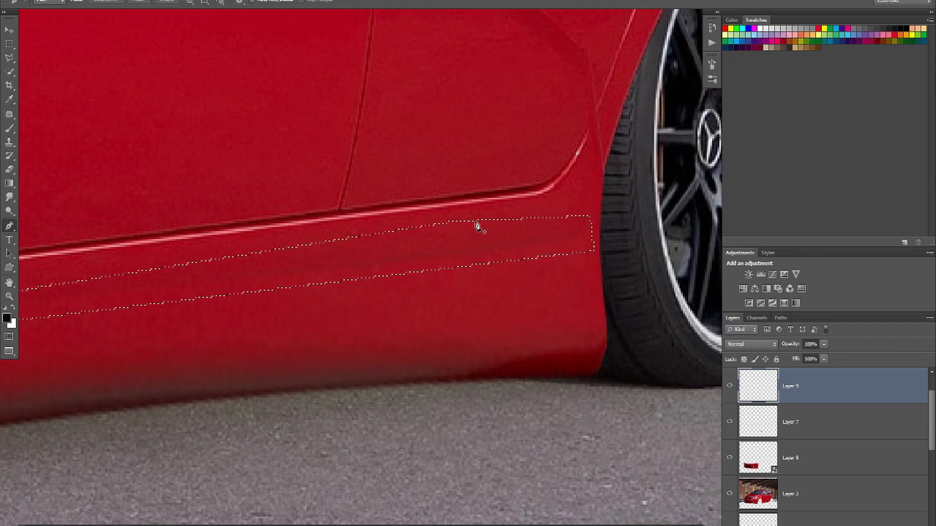
Step: Smudge the red paint inside the strip at reduced strength, then deselect
scroll(346, 306, down, 1)
scroll(347, 305, down, 1)
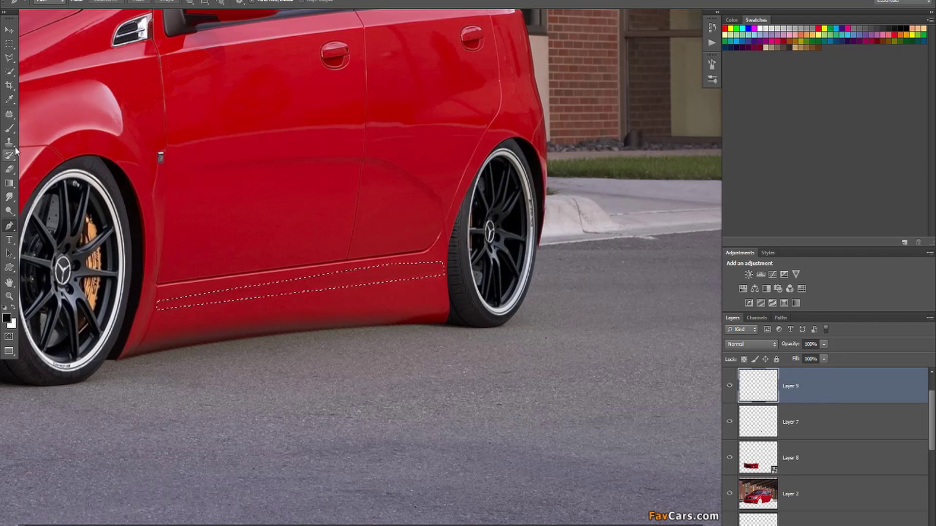
click(9, 197)
scroll(198, 309, up, 1)
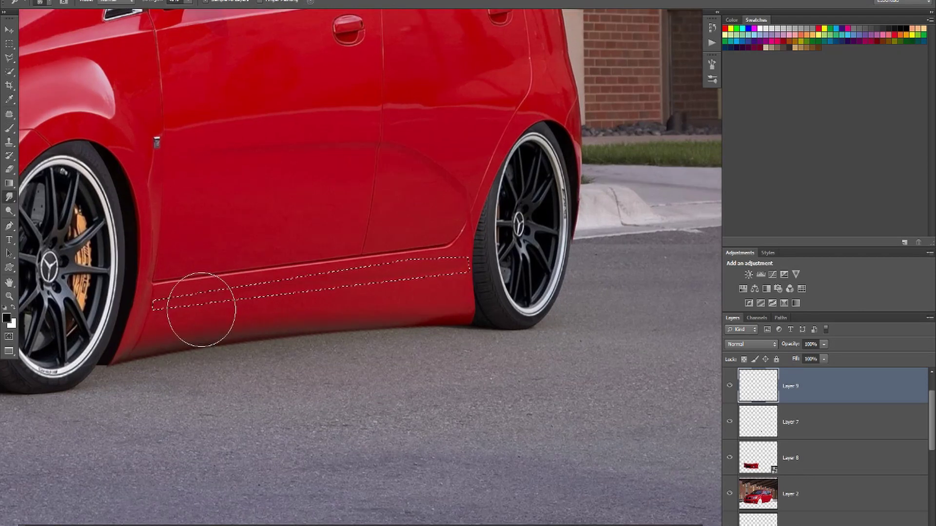
scroll(201, 309, up, 1)
click(188, 2)
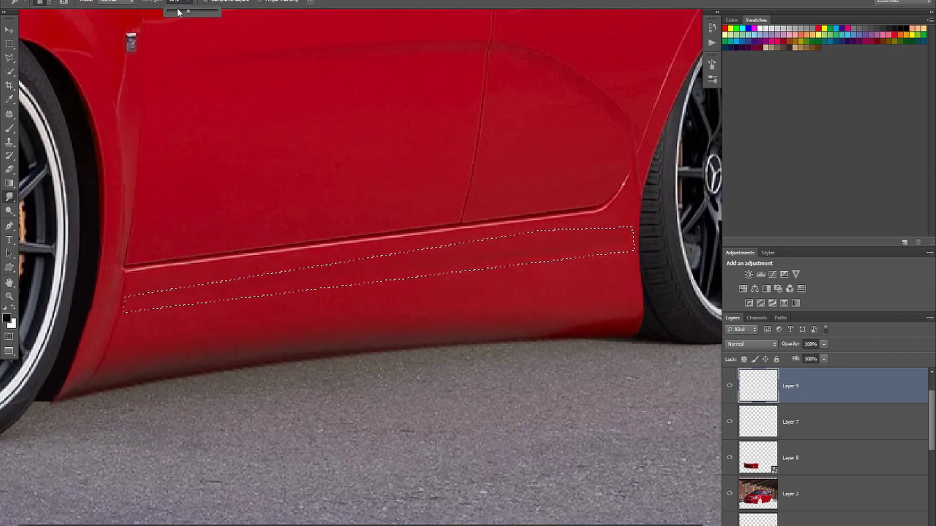
click(178, 12)
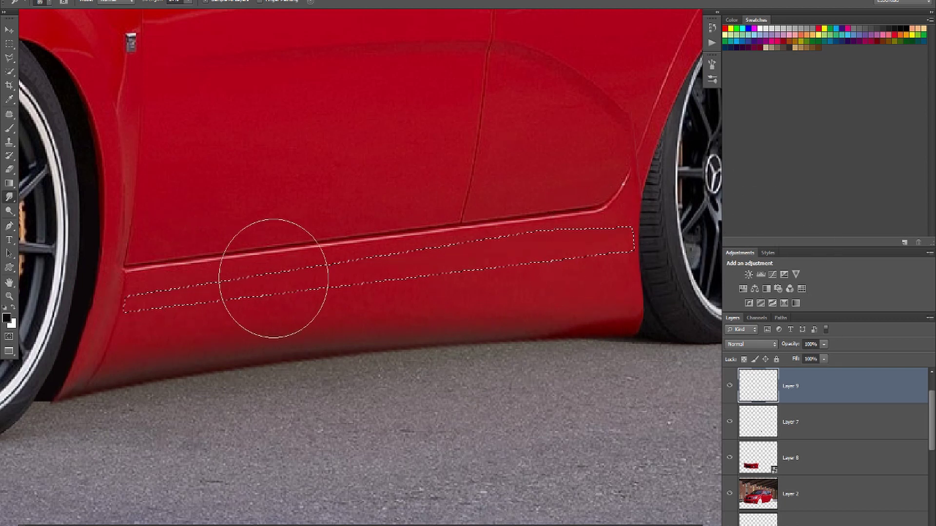
key(ctrl+d)
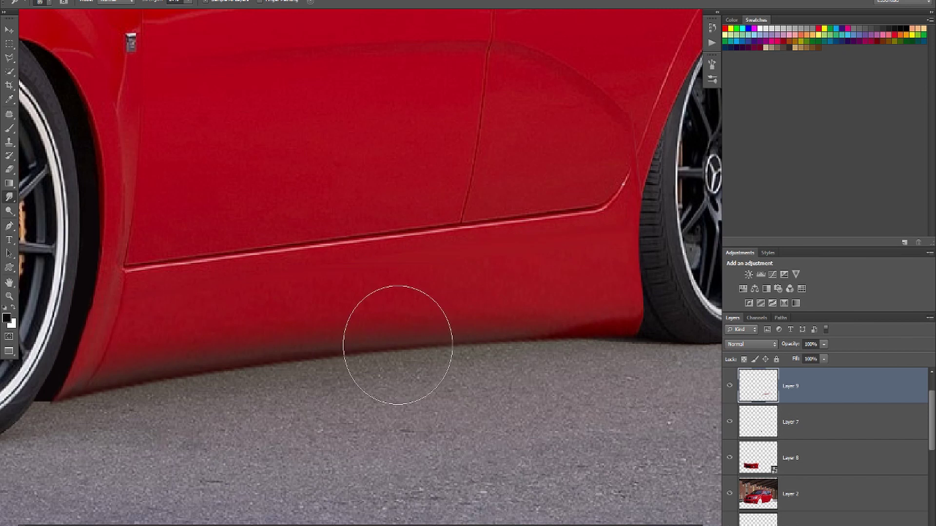
scroll(398, 348, down, 3)
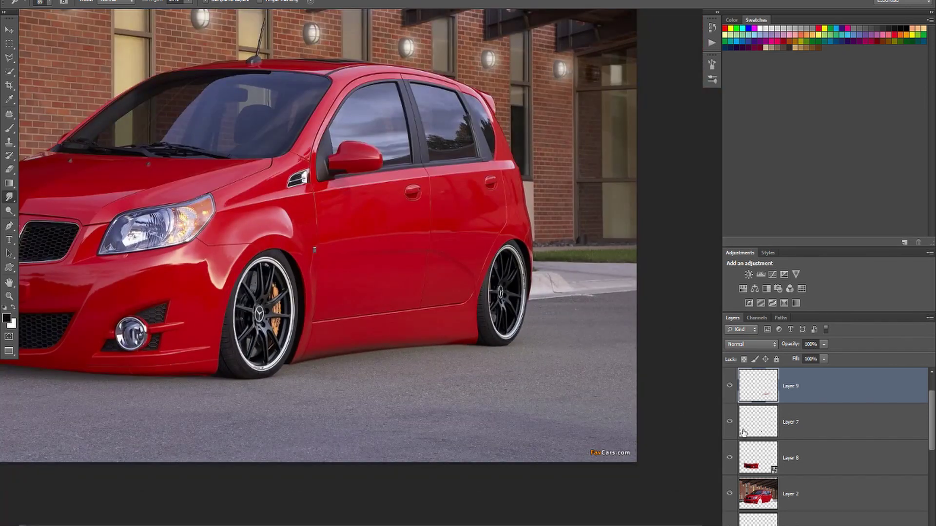
Step: Toggle Layer 9 to compare the result, then add a new Layer 10 for sill shading
click(729, 387)
click(729, 388)
click(730, 388)
click(729, 387)
click(904, 520)
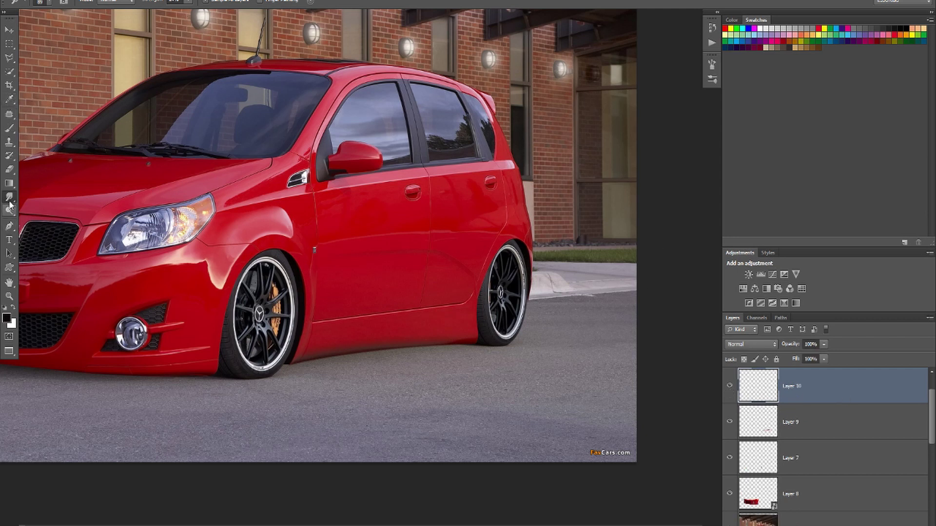
Step: Outline a tapered strip along the sill from front to rear wheel and make it a selection
click(10, 228)
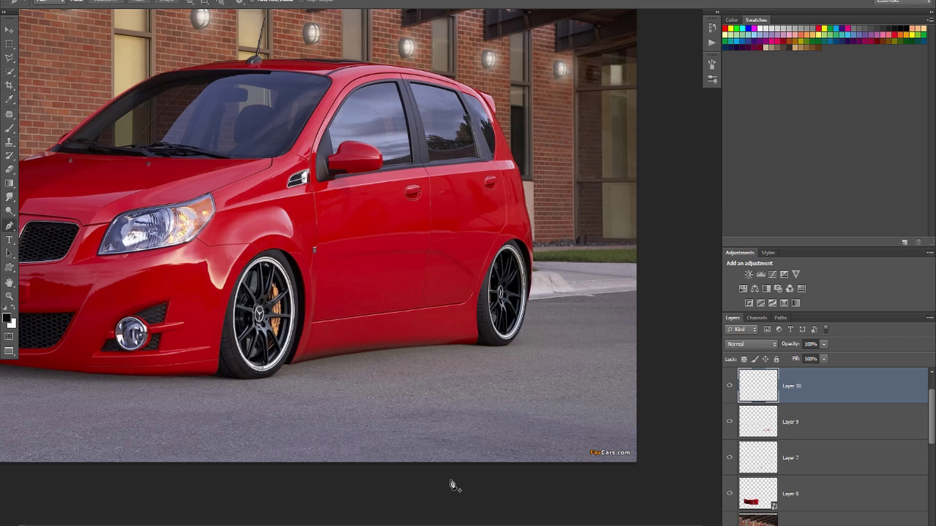
scroll(438, 453, up, 2)
drag(399, 287, 431, 389)
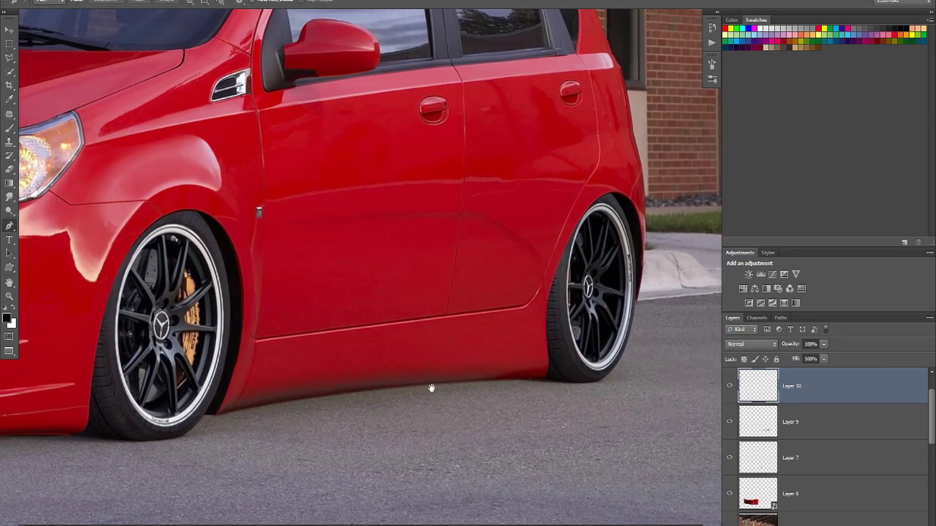
click(277, 366)
click(516, 339)
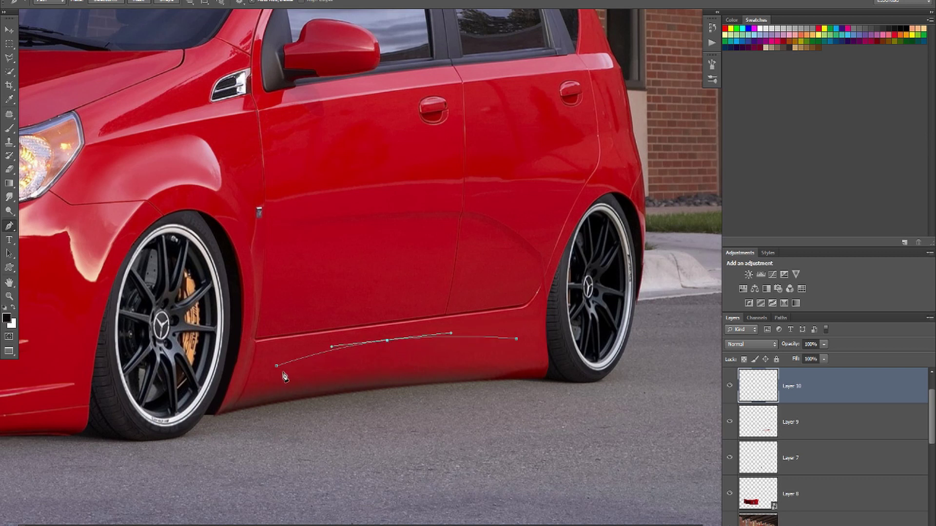
key(ctrl+Return)
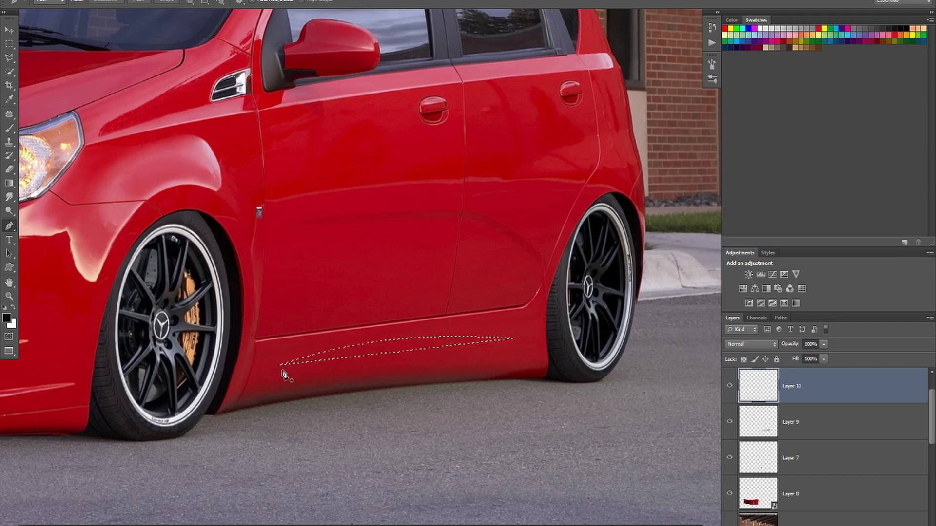
Step: Sample the door's red and brush shading inside the sill selection
click(14, 125)
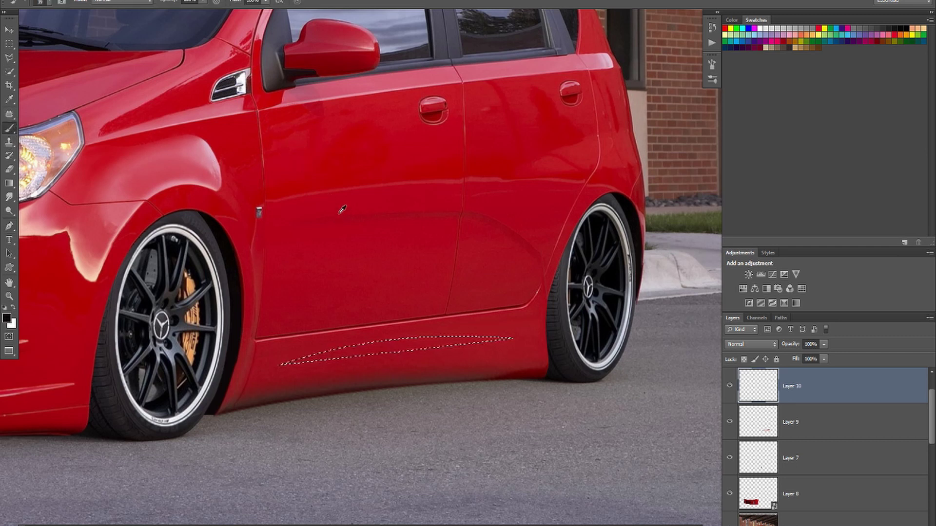
alt+click(345, 191)
mouse_move(381, 336)
mouse_down()
mouse_move(401, 337)
mouse_move(383, 340)
mouse_up()
alt+click(391, 285)
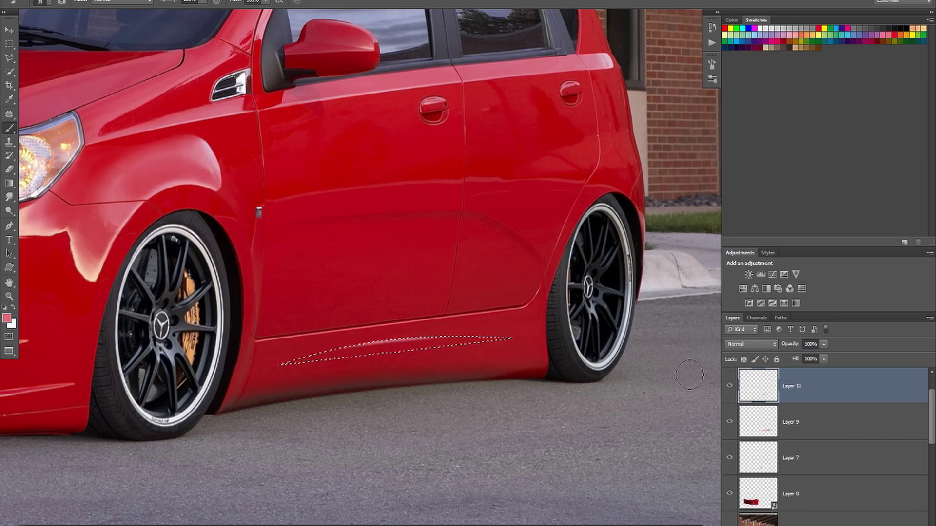
Step: Toggle Layer 10 to check the shading, then select the masked Layer 6
click(730, 386)
click(730, 387)
click(729, 388)
click(730, 388)
scroll(798, 387, up, 1)
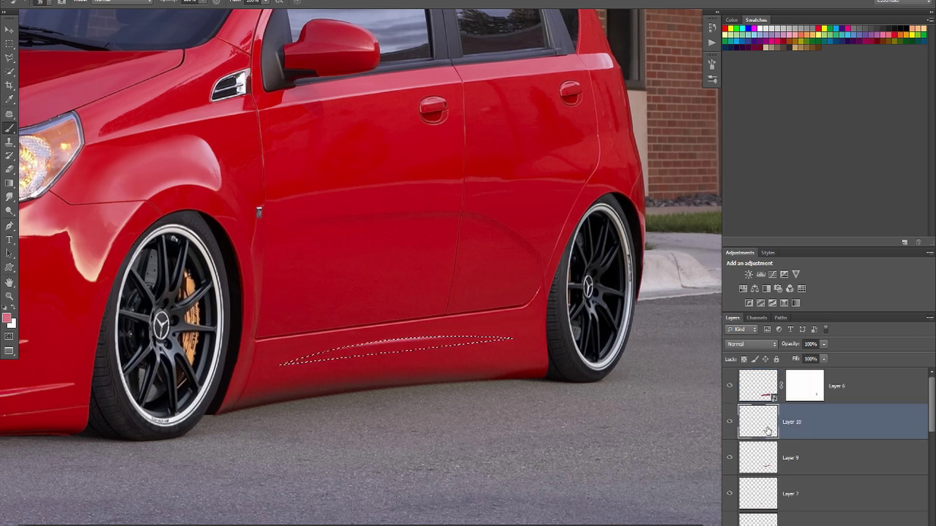
click(832, 394)
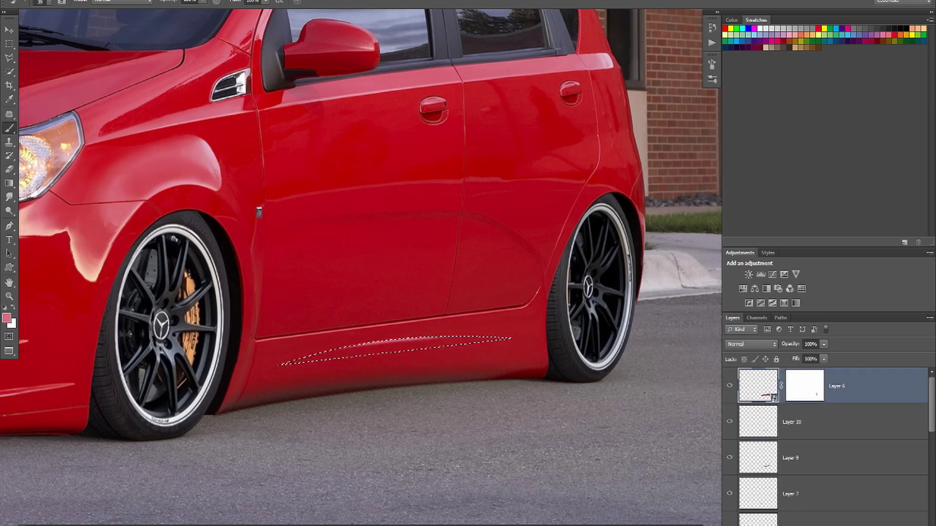
Step: On a new Layer 11 above Layer 6, paint a pale pink highlight filling the sill selection
key(ctrl+shift+alt+n)
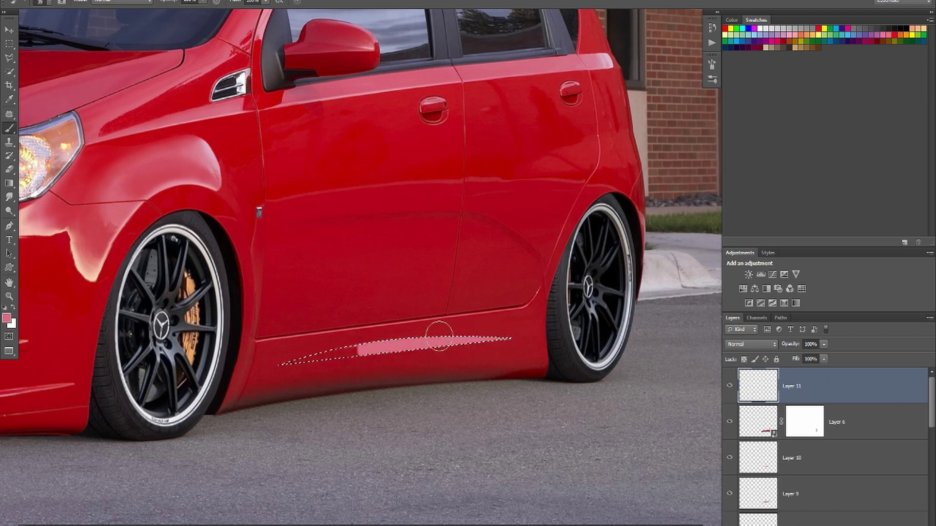
mouse_move(452, 335)
mouse_down()
mouse_move(259, 370)
mouse_move(452, 330)
mouse_move(240, 347)
mouse_up()
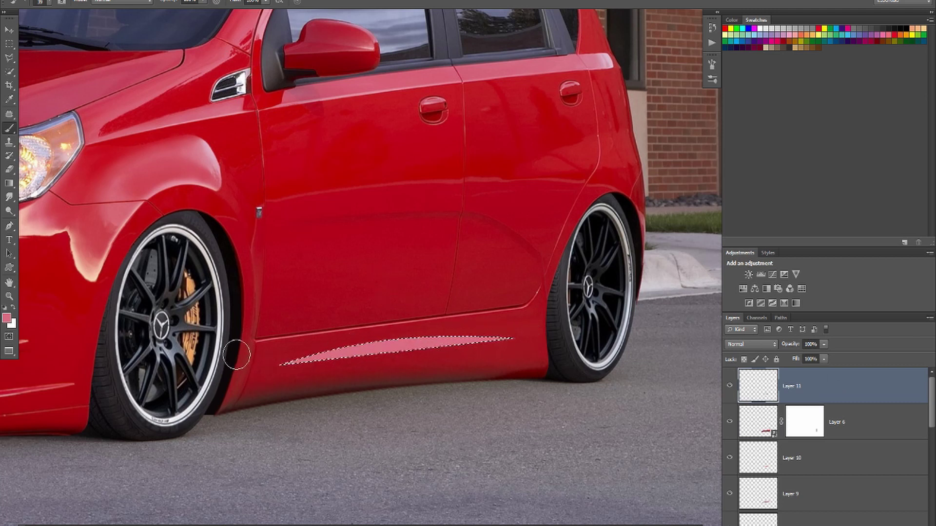
scroll(352, 420, down, 3)
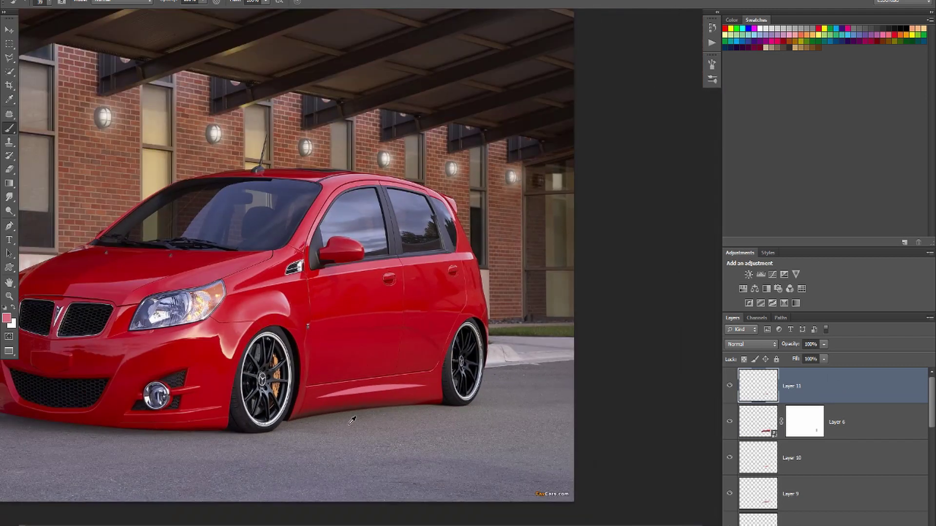
scroll(352, 420, down, 2)
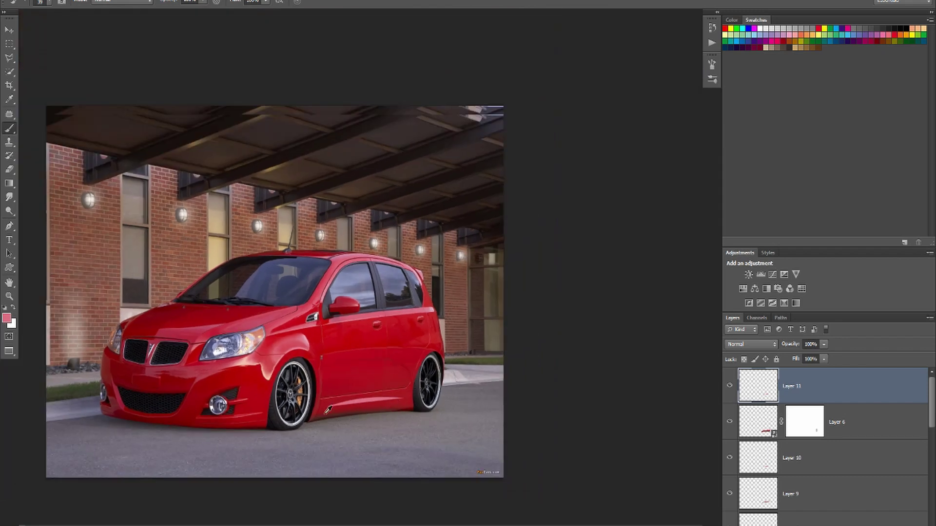
scroll(338, 409, up, 5)
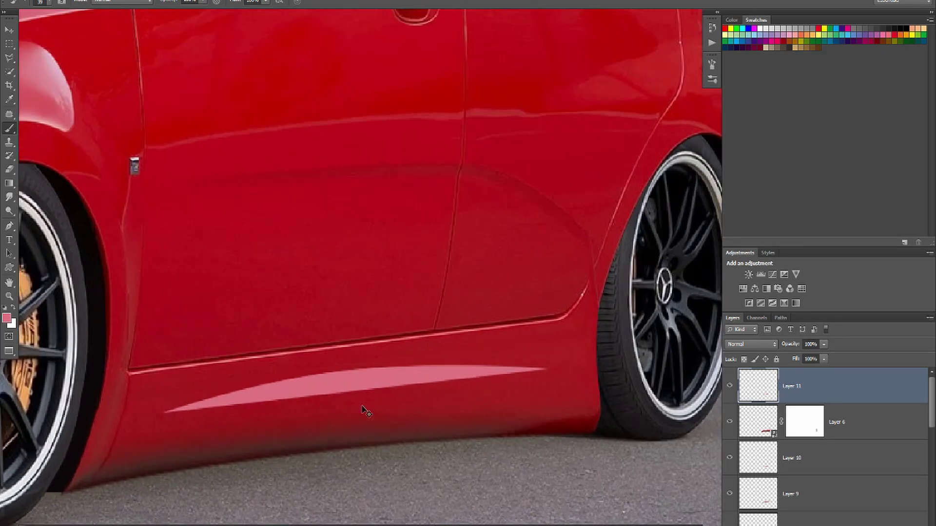
Step: Transform the pink highlight slightly lower along the side skirt and apply it
key(ctrl+t)
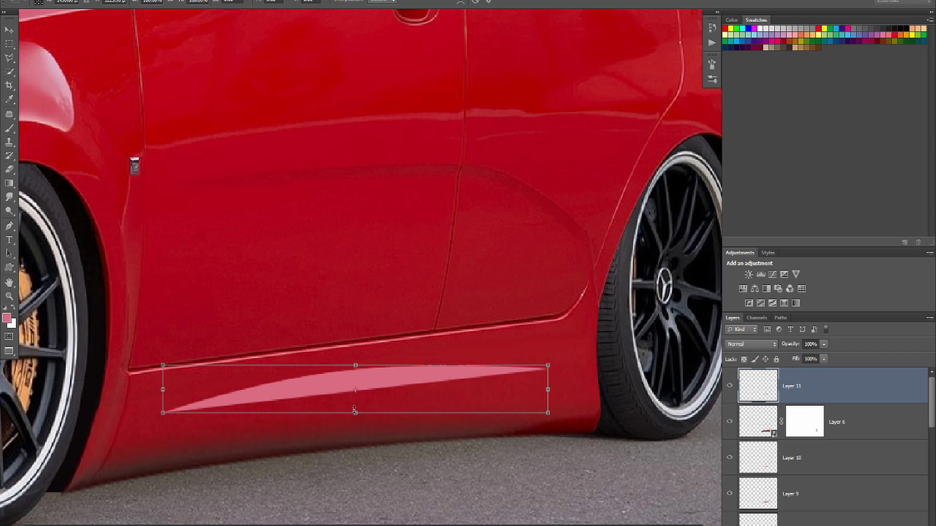
drag(371, 393, 371, 412)
key(b)
key(Return)
scroll(371, 409, down, 5)
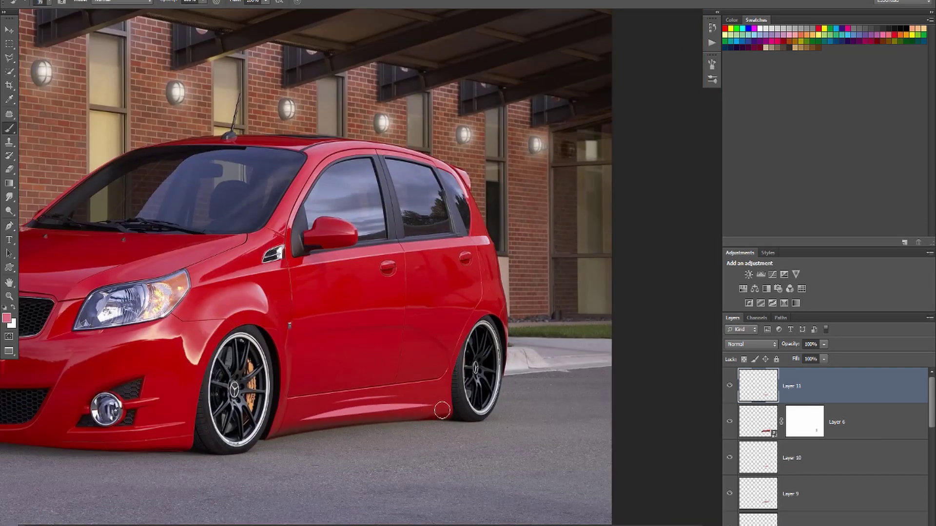
Step: Compare Layer 10's red sill shading on and off, leaving it hidden
click(730, 458)
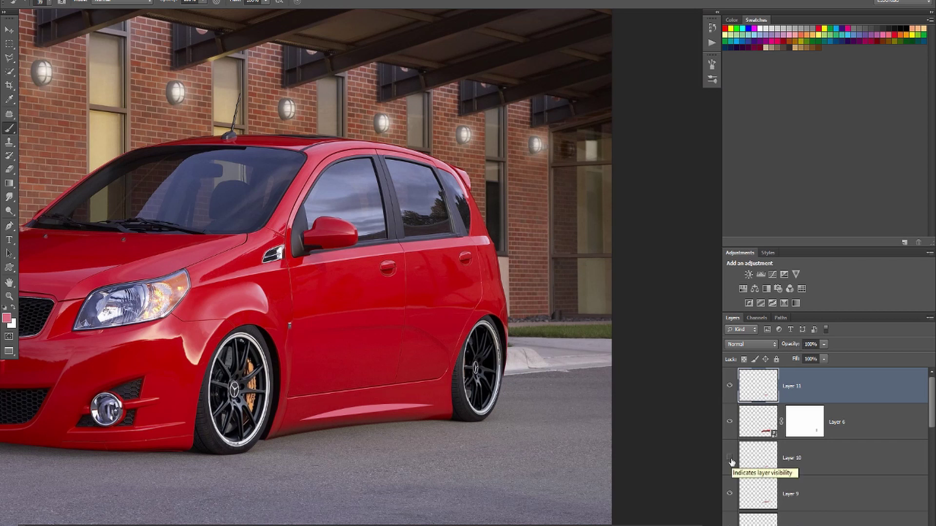
click(730, 459)
click(730, 458)
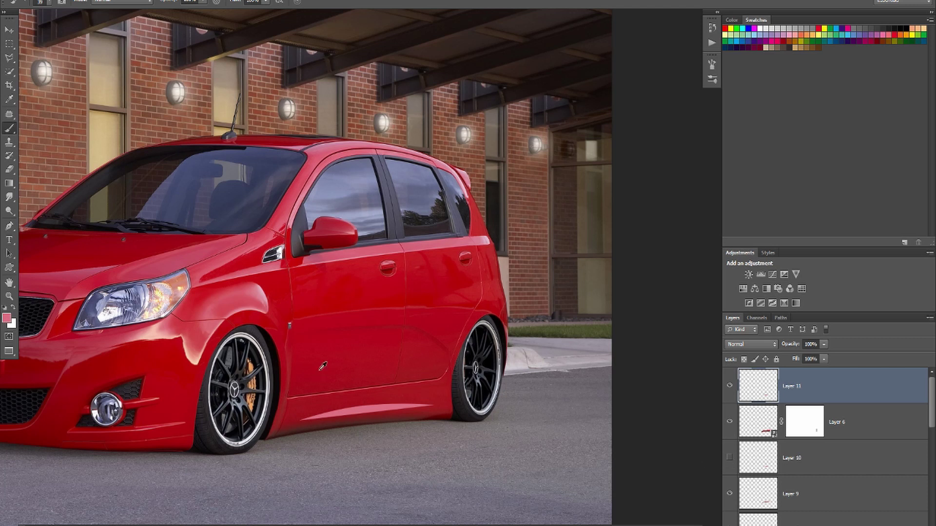
scroll(325, 364, down, 2)
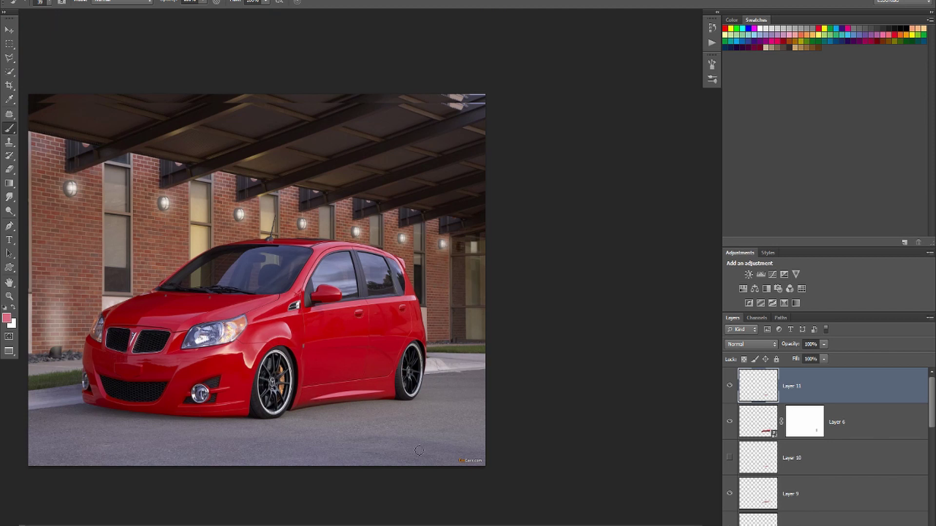
scroll(320, 372, up, 2)
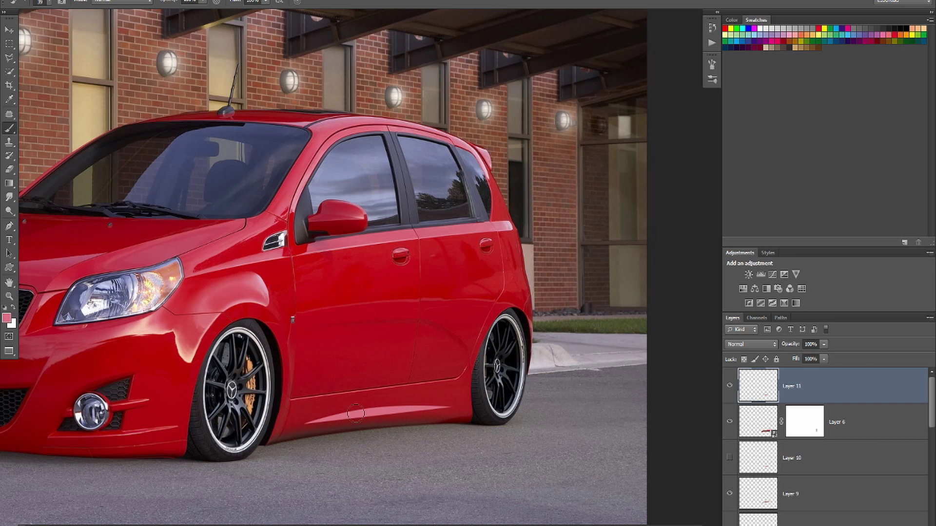
Step: Zoom and pan across the car's front to review the bumper and highlighted side skirt
scroll(276, 386, down, 2)
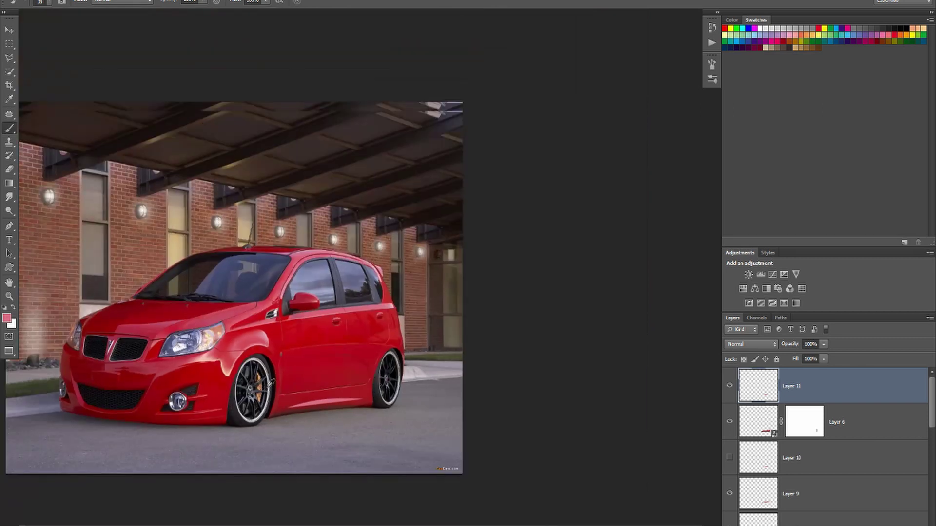
scroll(271, 384, down, 3)
scroll(179, 409, up, 1)
scroll(224, 399, up, 3)
scroll(357, 344, up, 2)
drag(238, 360, 413, 279)
scroll(413, 280, down, 2)
scroll(335, 291, down, 2)
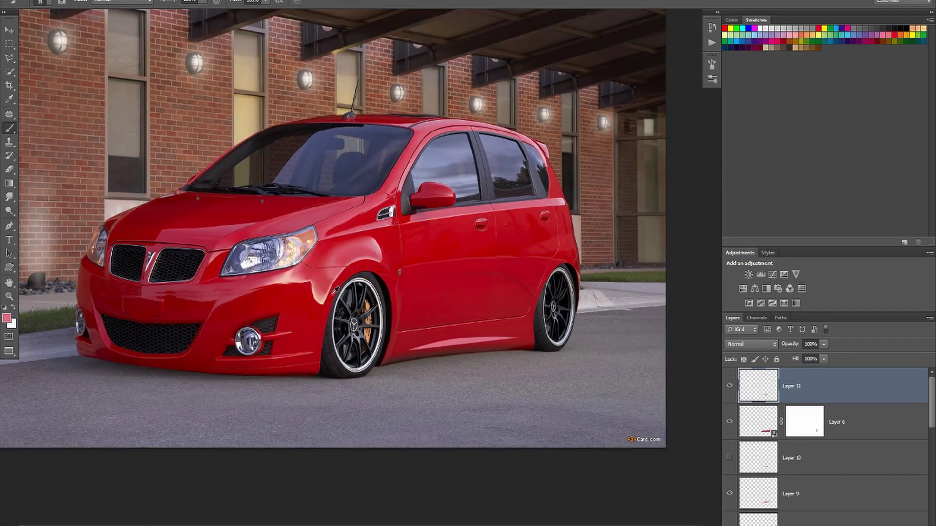
scroll(331, 294, down, 1)
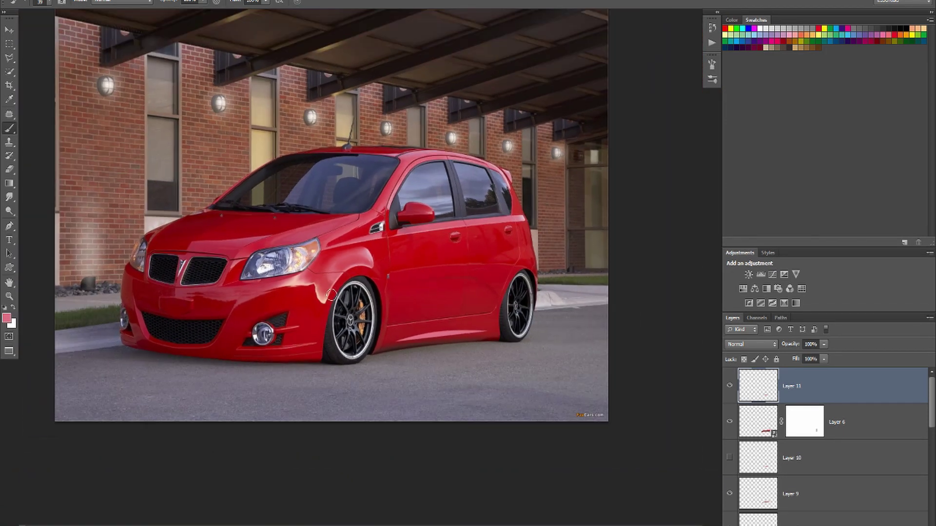